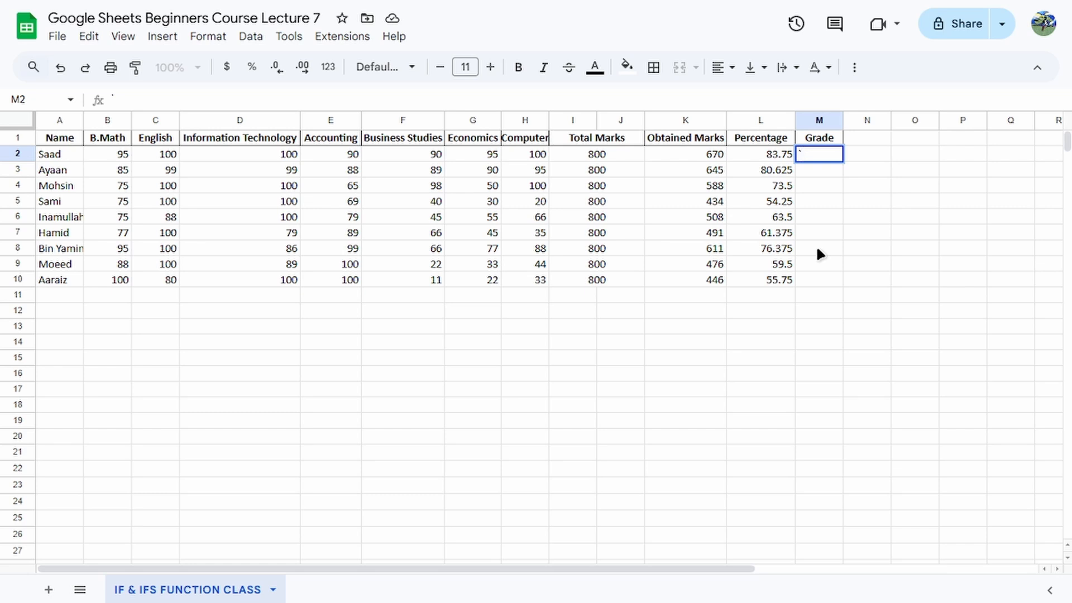
Clear the stray character from M2 and check the contents of row 2's Total Marks, Obtained Marks and Percentage cells.
key(BackSpace)
click(596, 157)
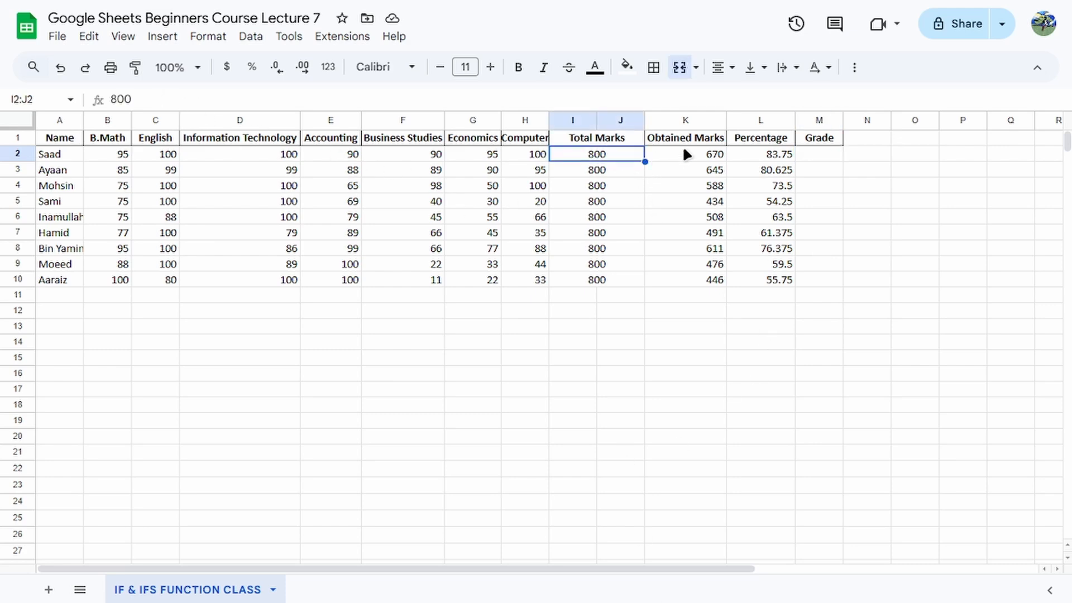
click(685, 149)
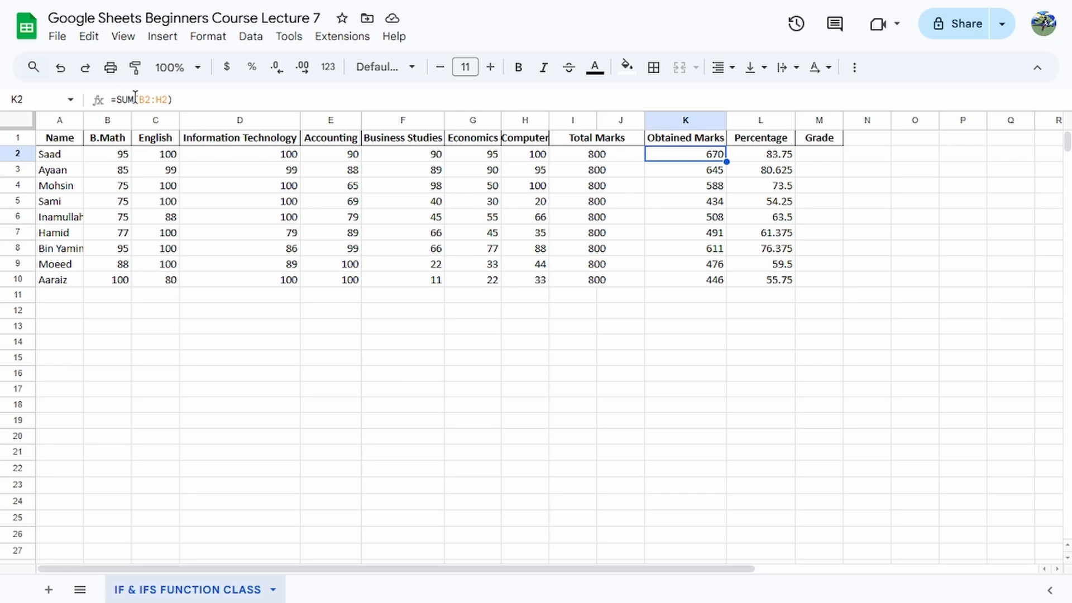
click(753, 155)
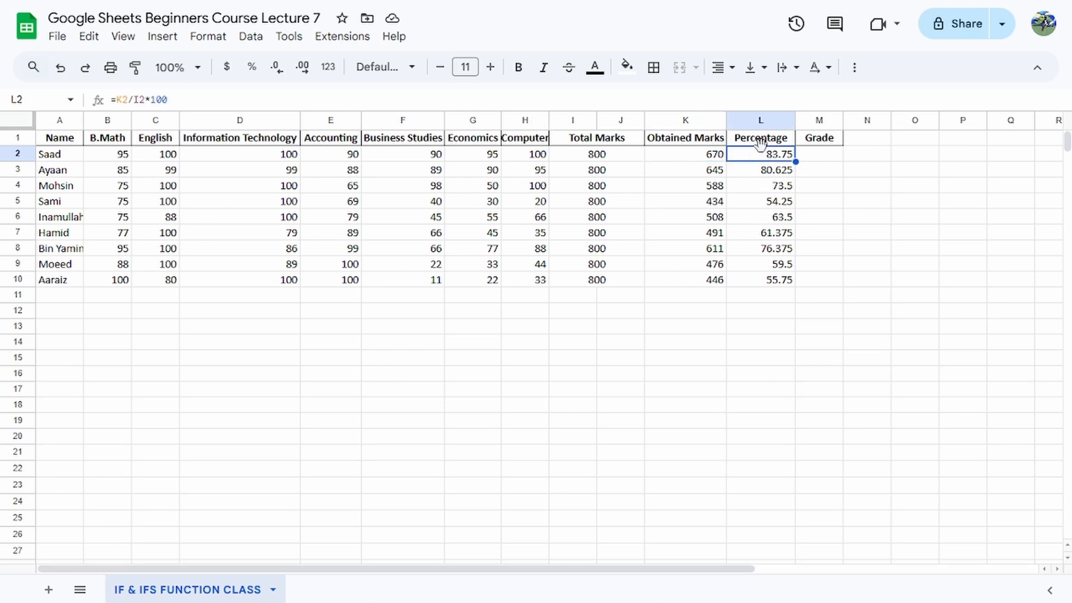
Start an IF formula in M2 that returns "A+" when L2>=90.
click(805, 156)
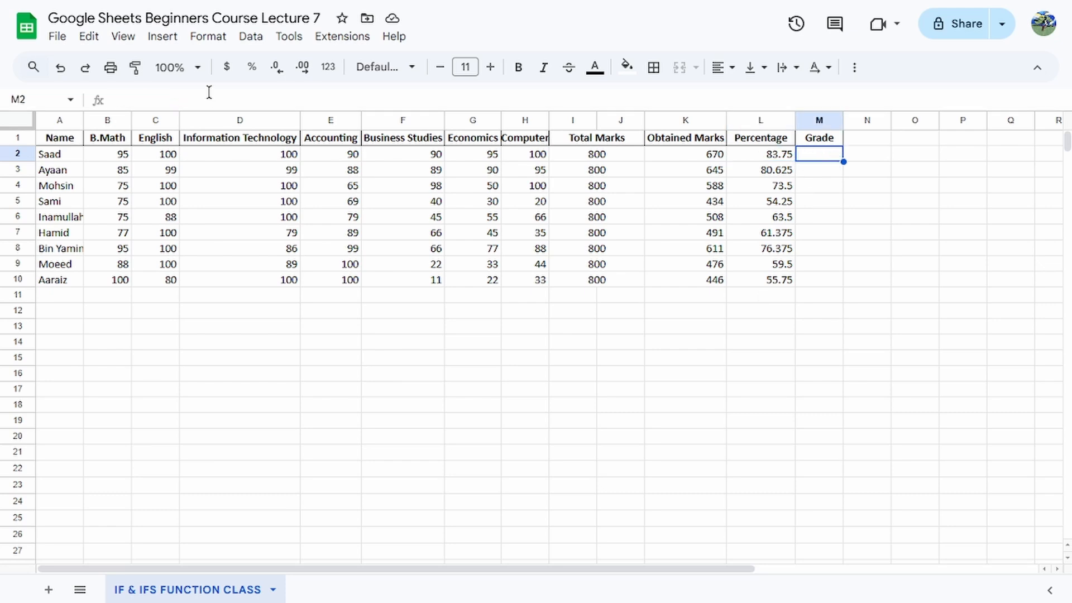
click(210, 93)
text(=)
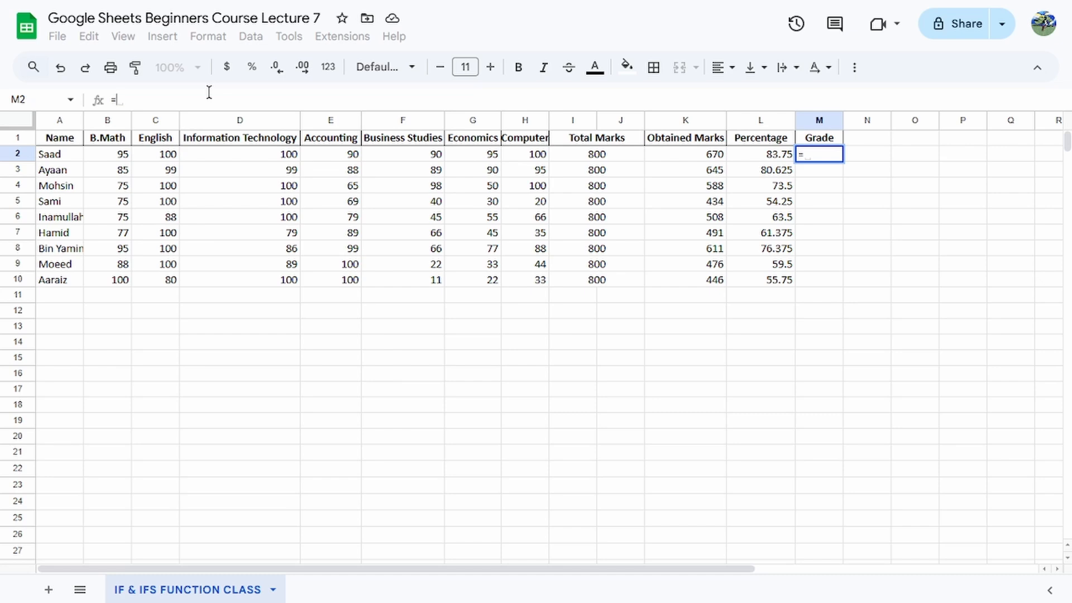
text(IF)
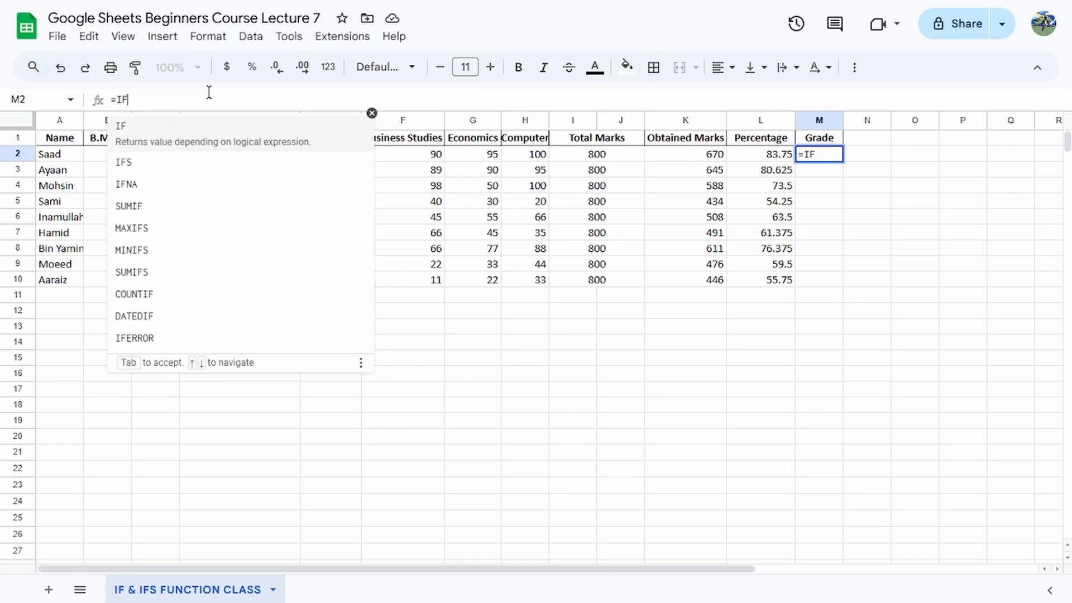
text(()
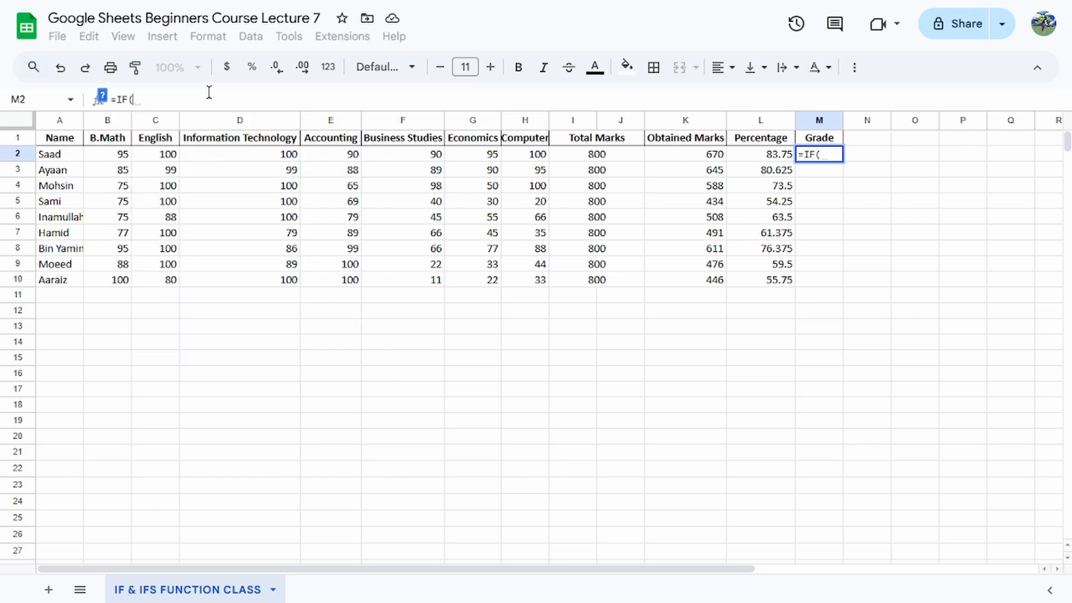
click(755, 149)
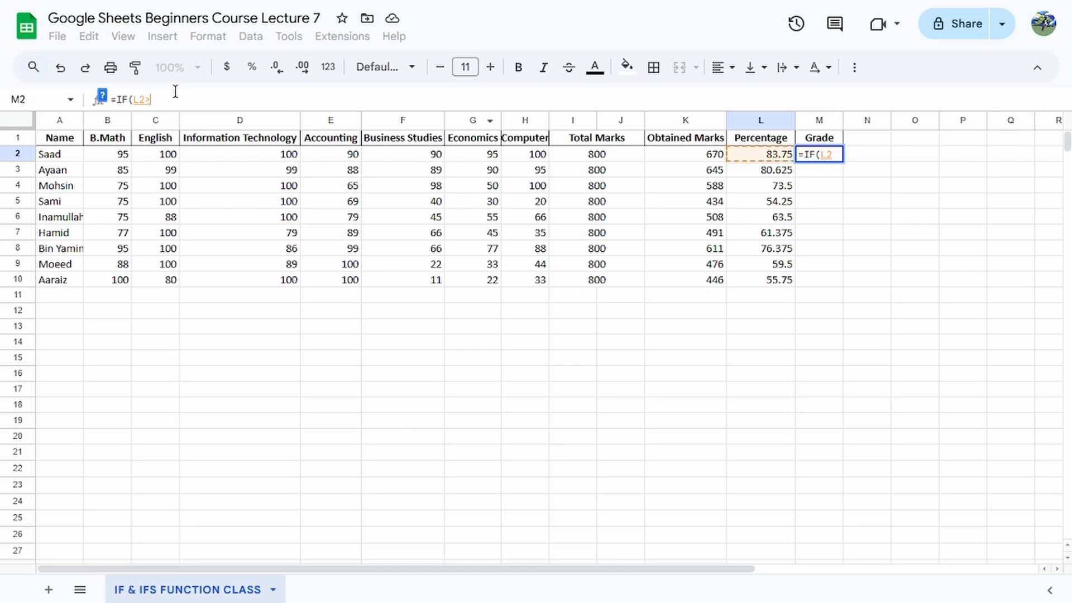
text(>=90)
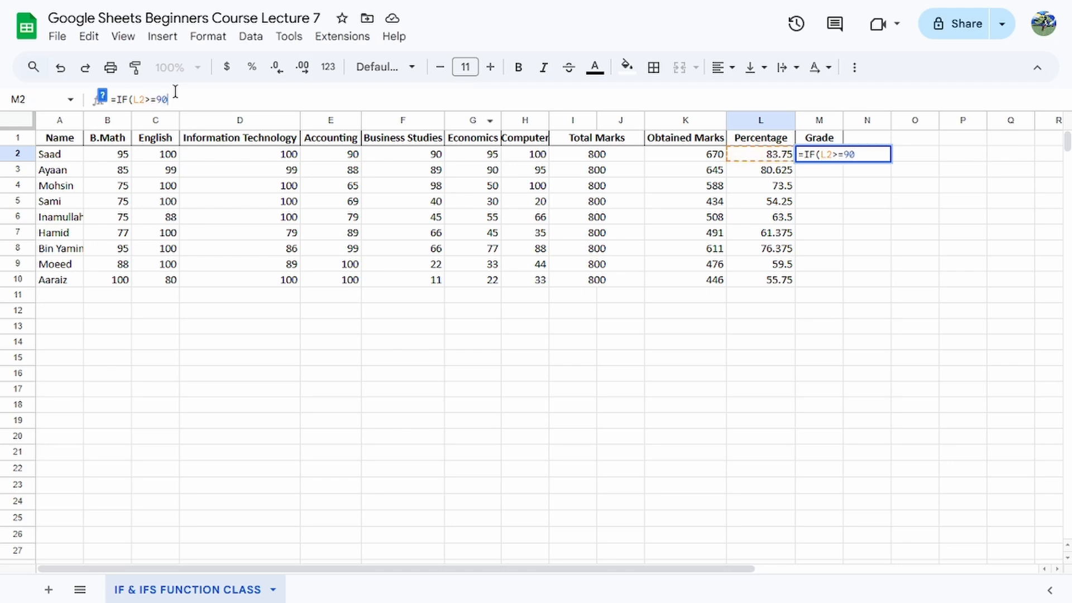
text(, )
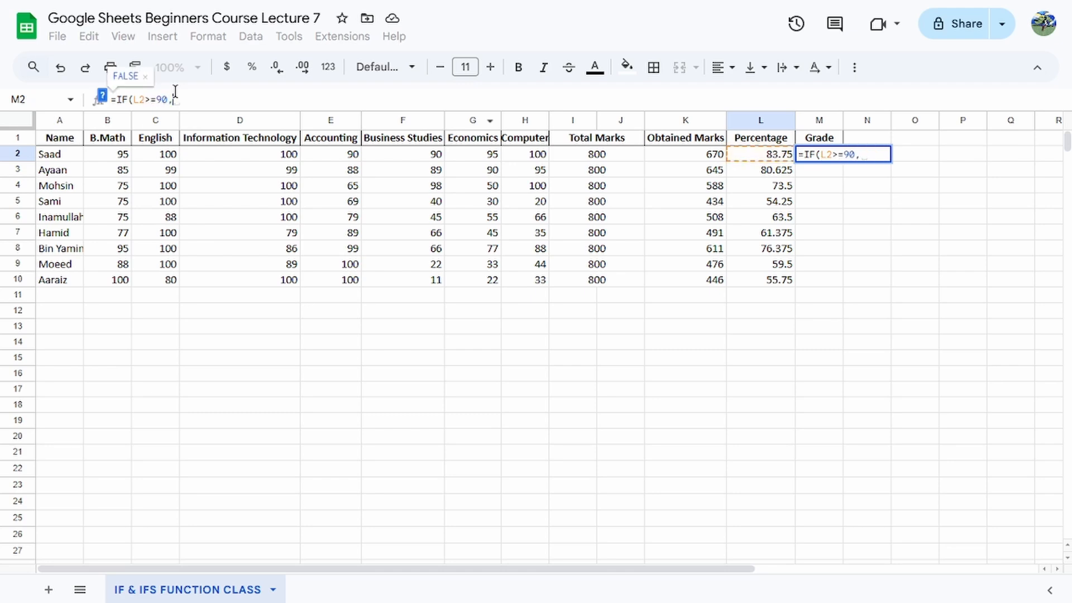
text("A)
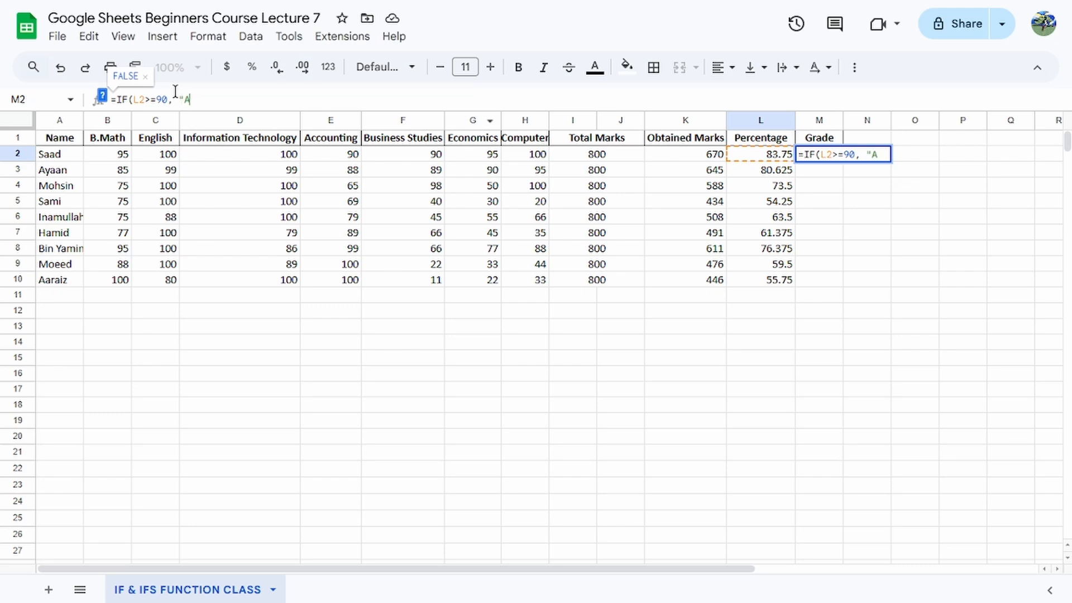
text(+",)
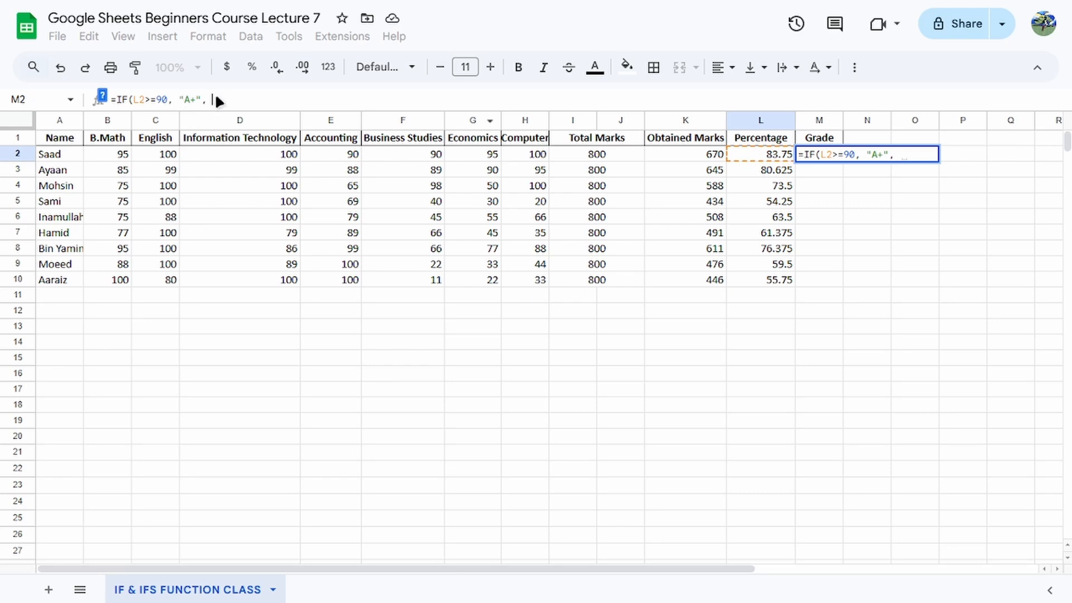
Add a nested IF to the M2 formula that returns "A" when L2>=80.
text(IF(L2)
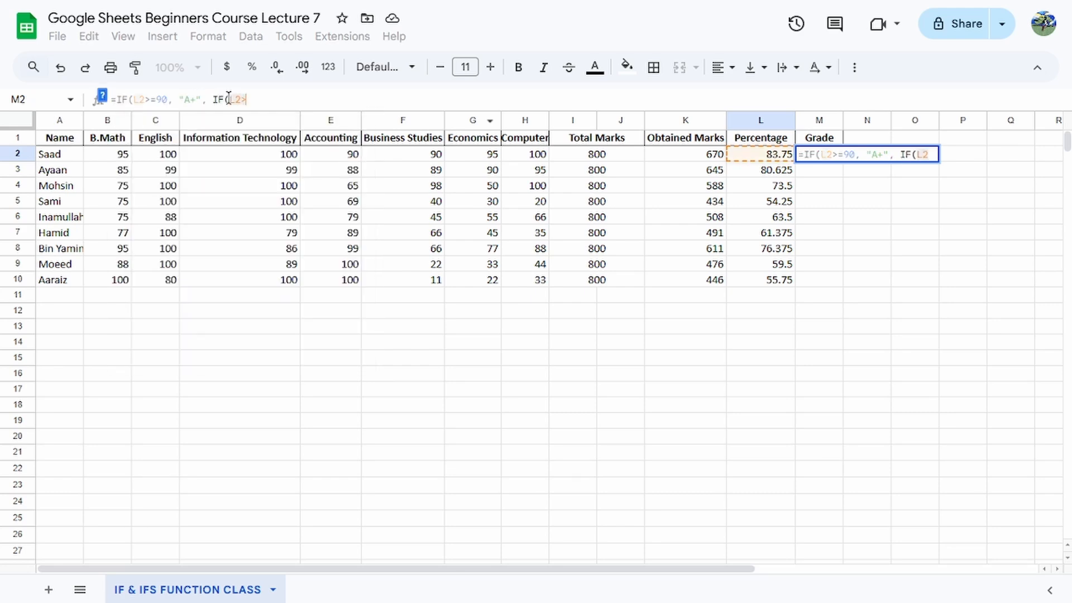
text(>=)
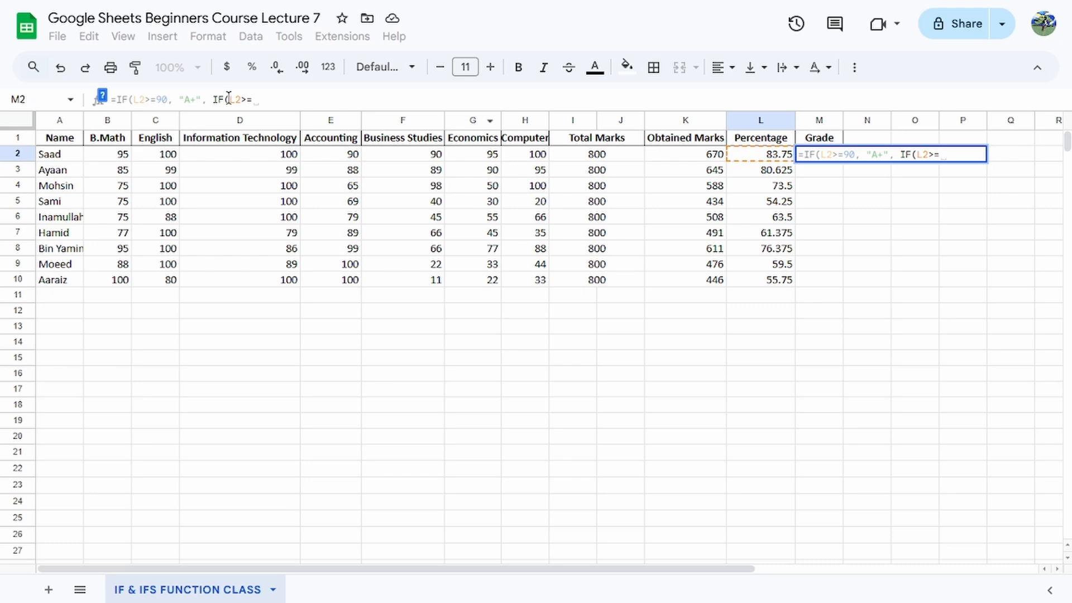
text(80, "A", I)
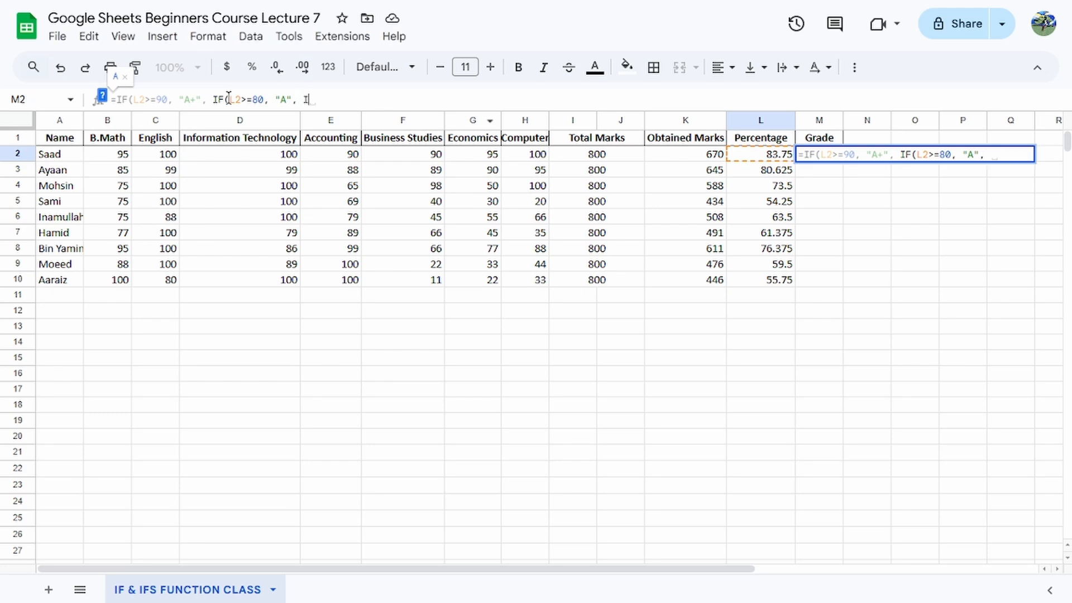
text(F()
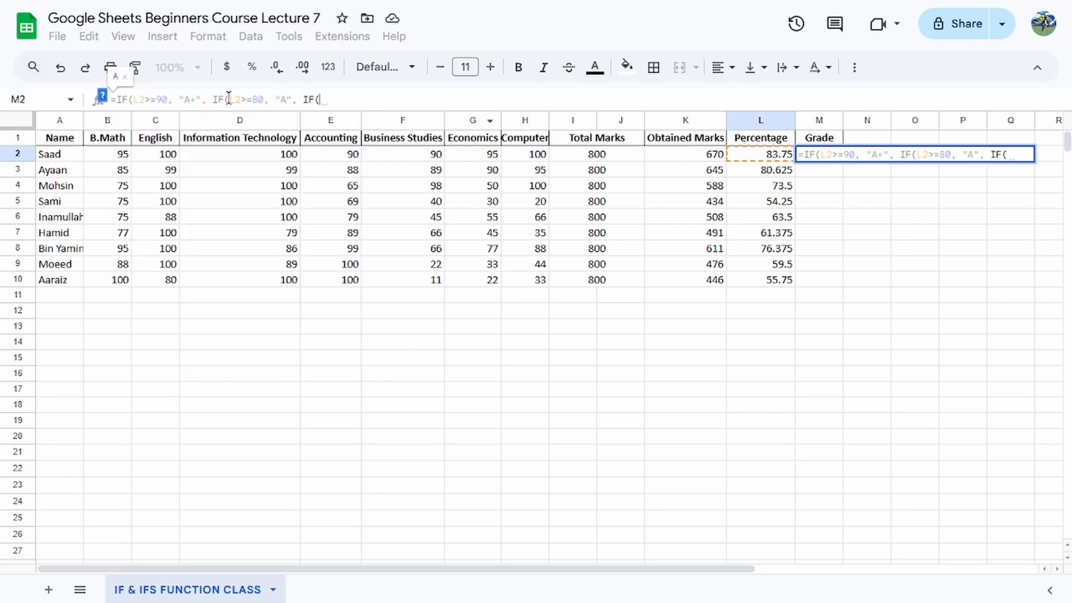
text(L2>=)
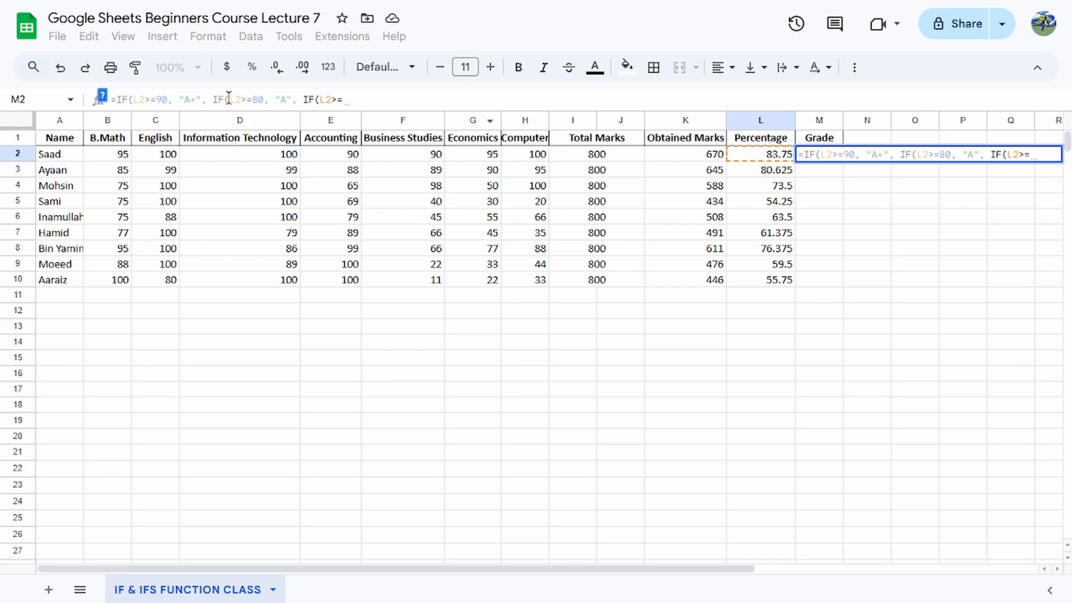
text(70,  "B",)
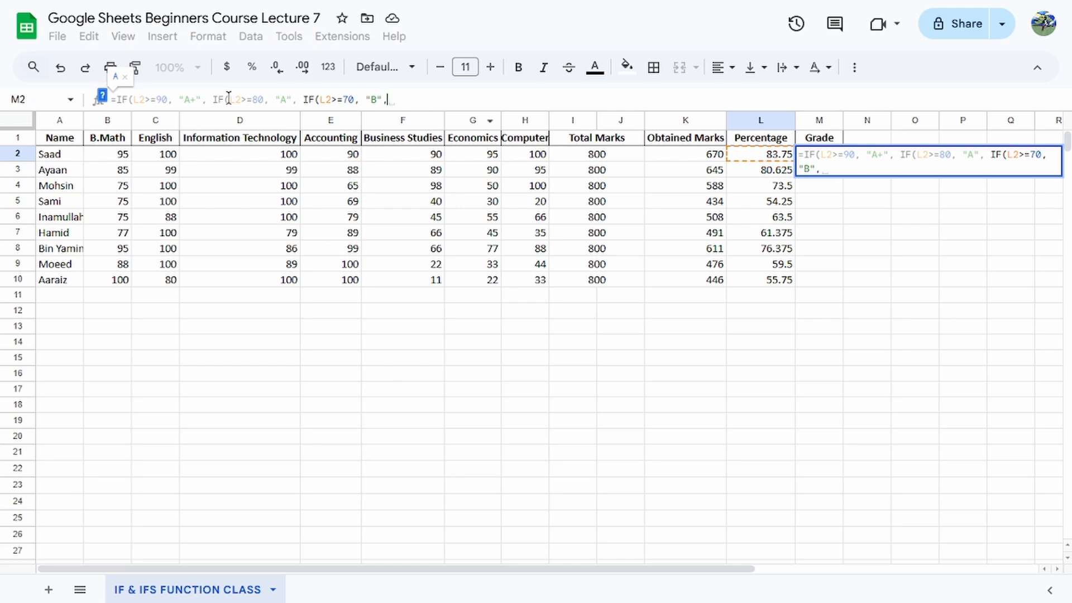
text( i)
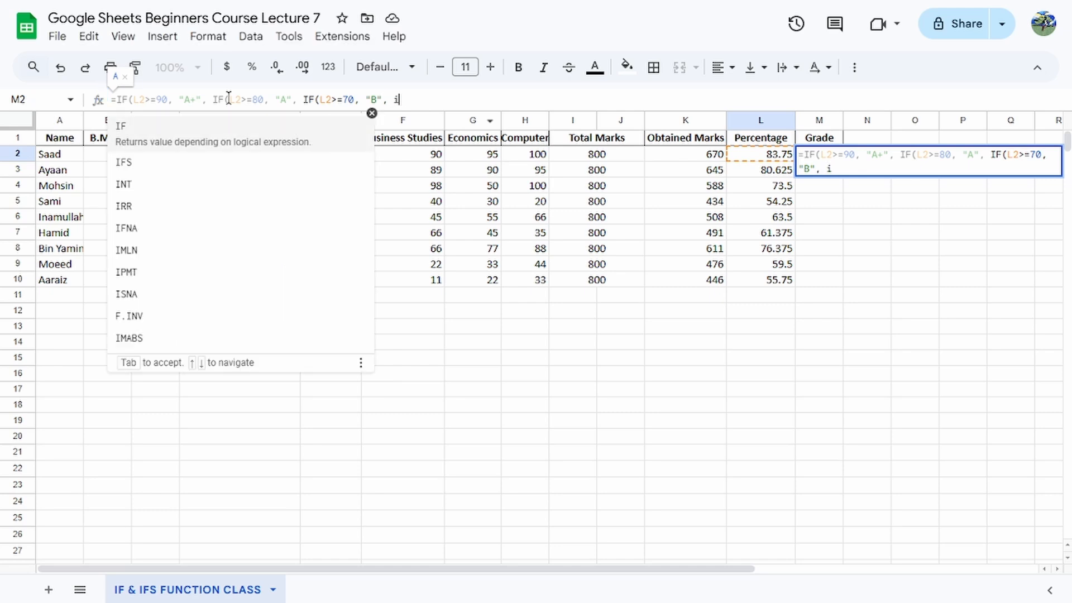
Add two more nested IFs to the M2 formula, returning "C" for L2>=60 and "D" for L2>=50.
key(BackSpace)
text(IF)
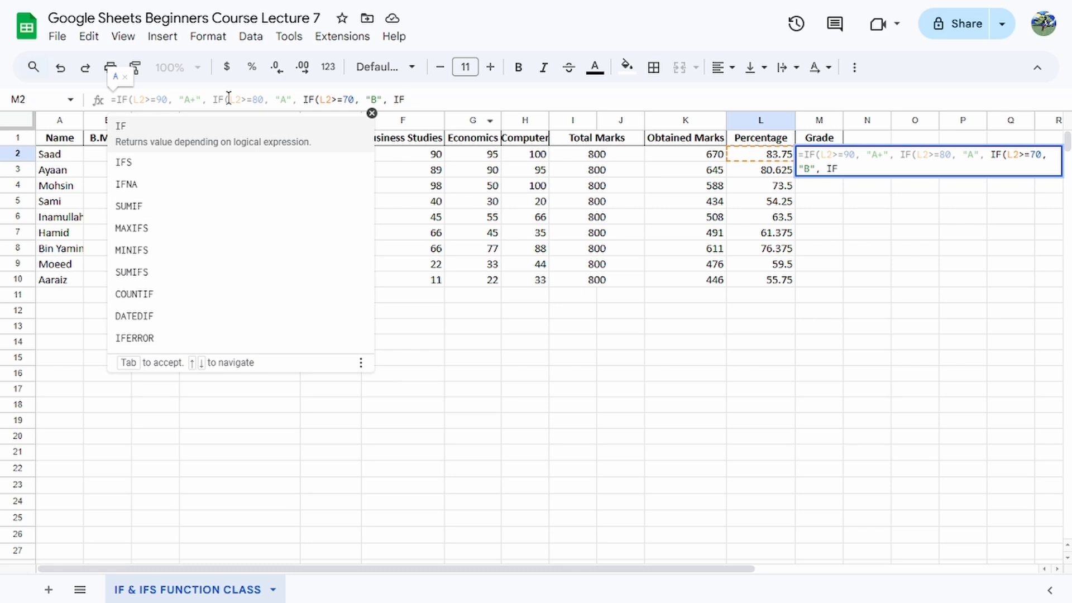
text((L2)
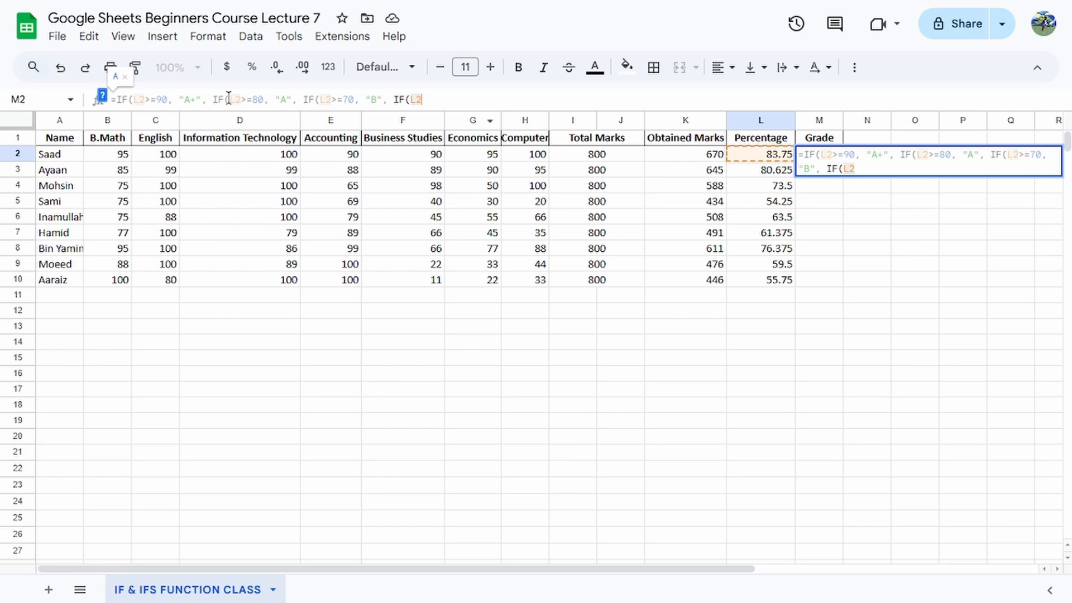
text(>)
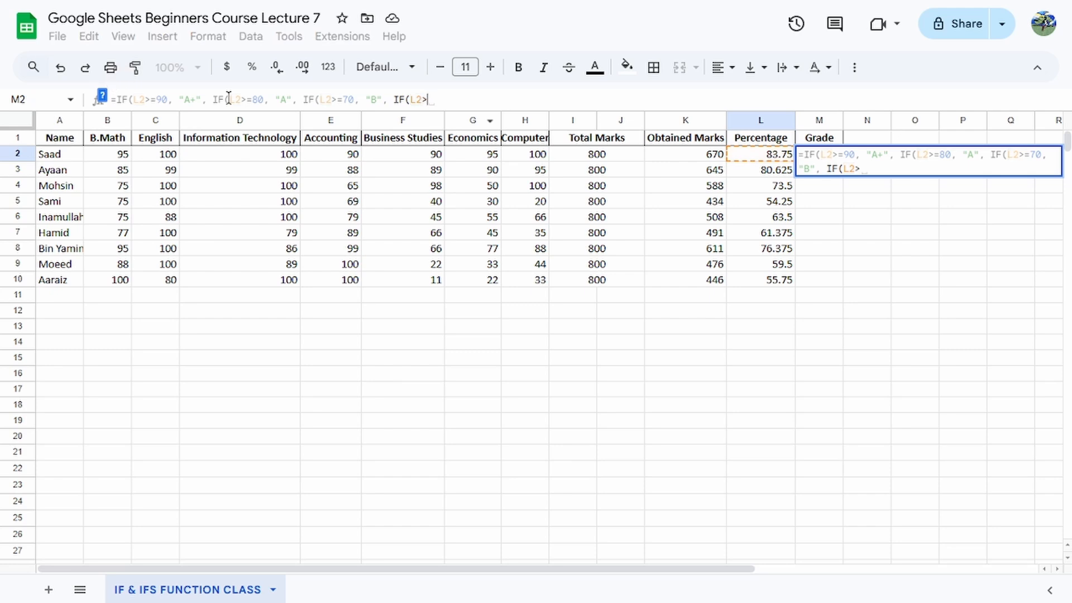
text(=60, "C", IF(L2>)
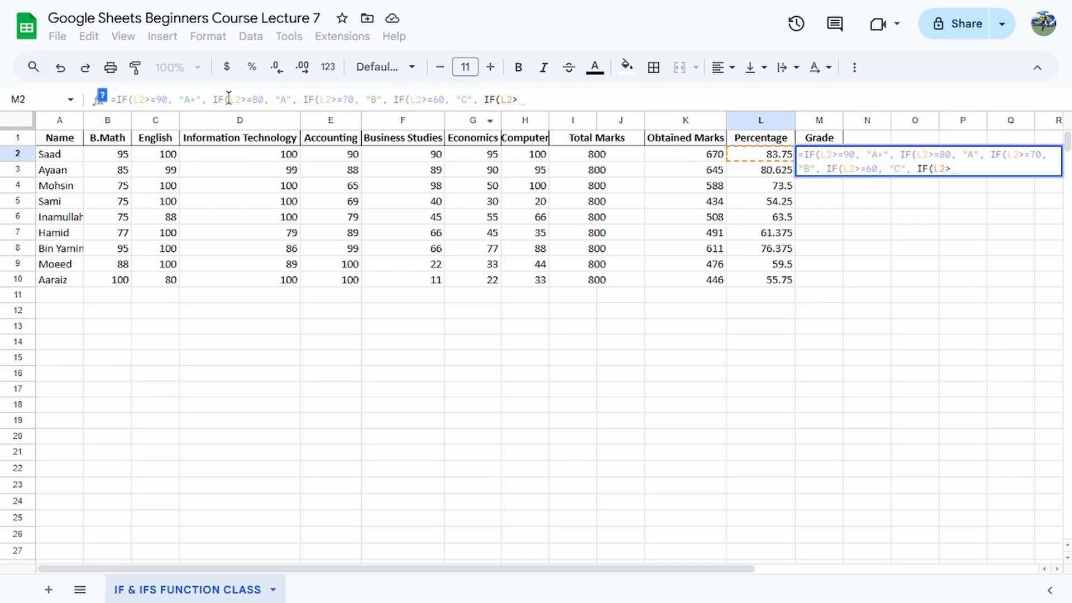
text(=50, "D)
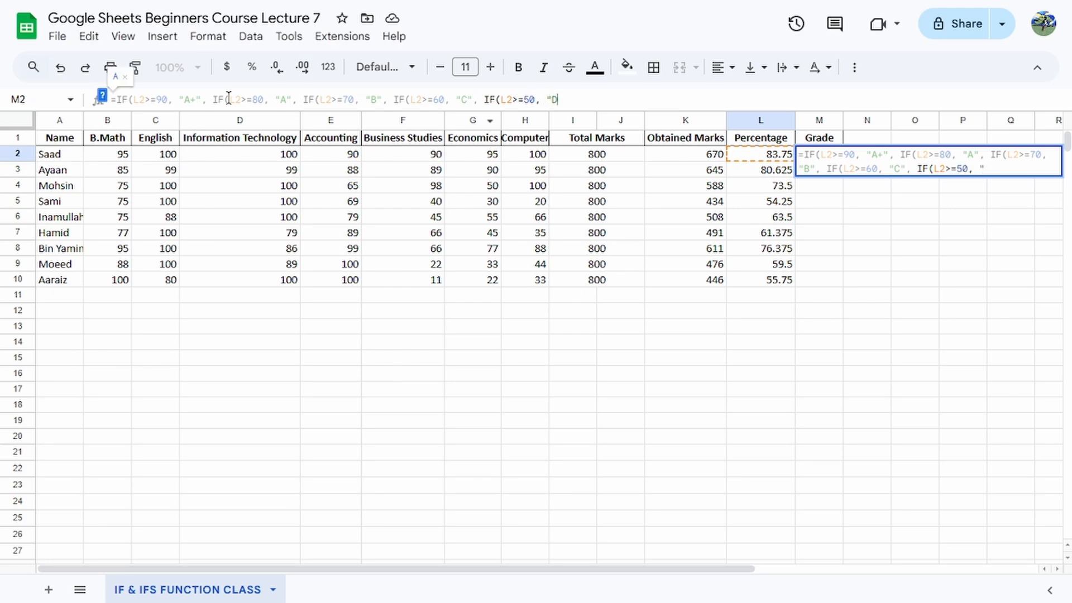
text(", IF)
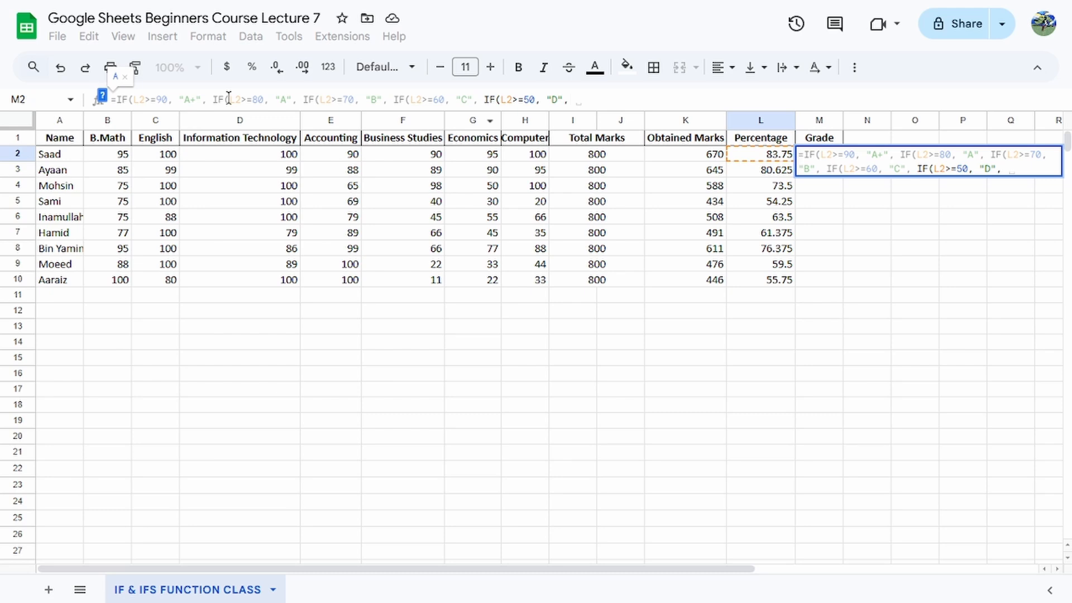
text(()
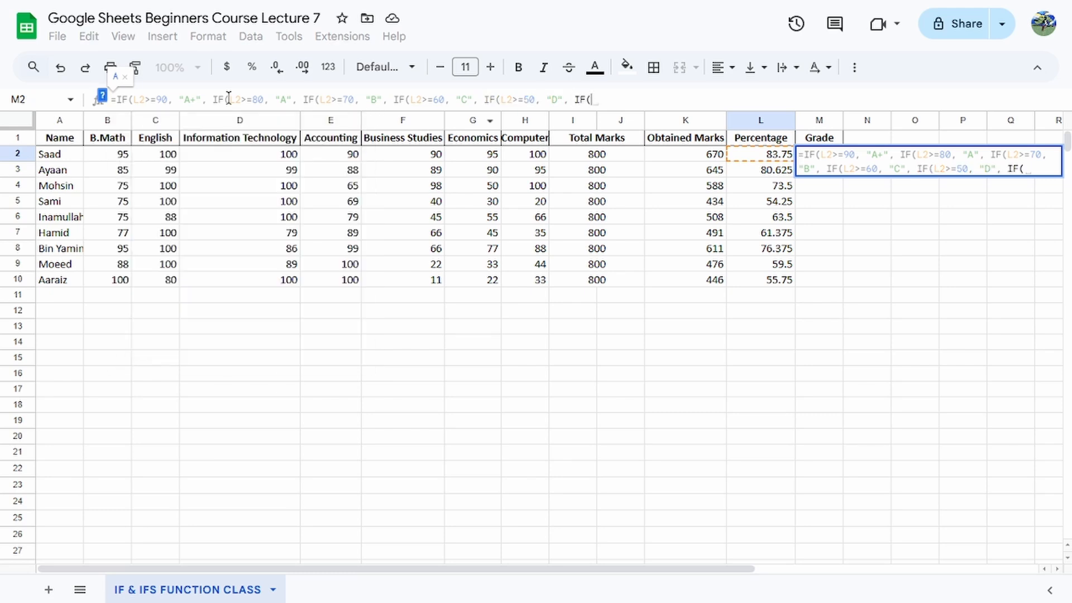
text(L2= 30, L2)
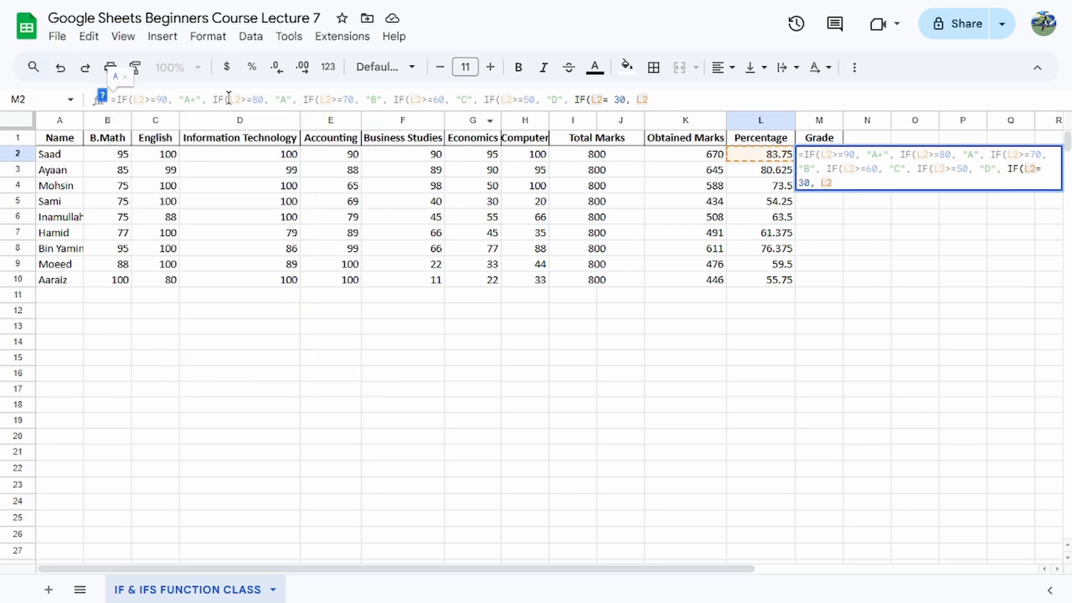
Append another nested IF to the M2 formula with the conditions L2= 30, L2=20 and L2=10.
text(=20, L2=10)
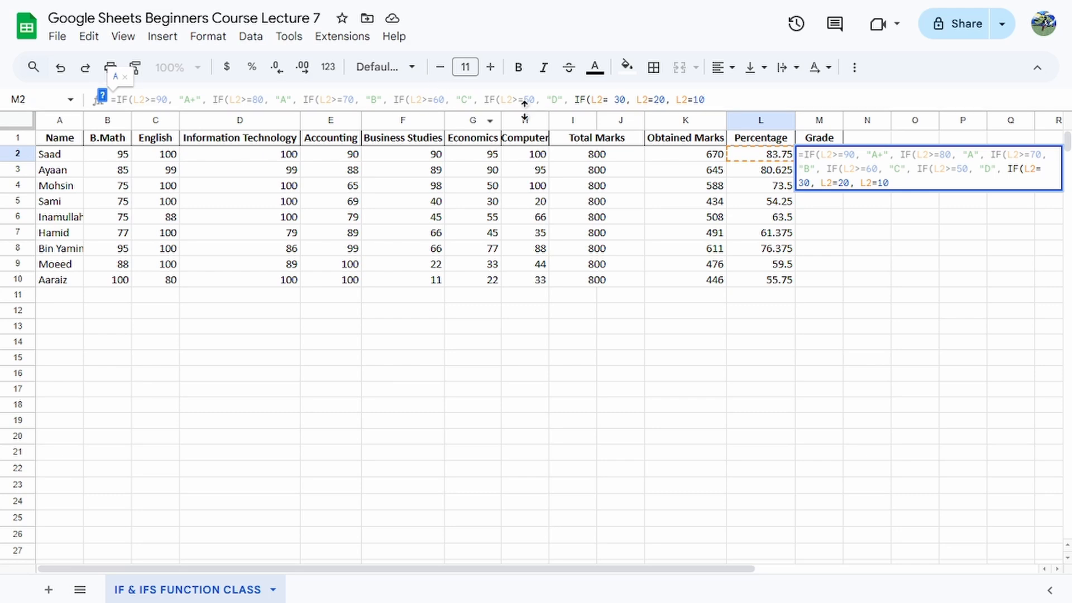
Insert a nested IF returning "E" for L2>=40 before the last IF in the M2 formula.
click(571, 100)
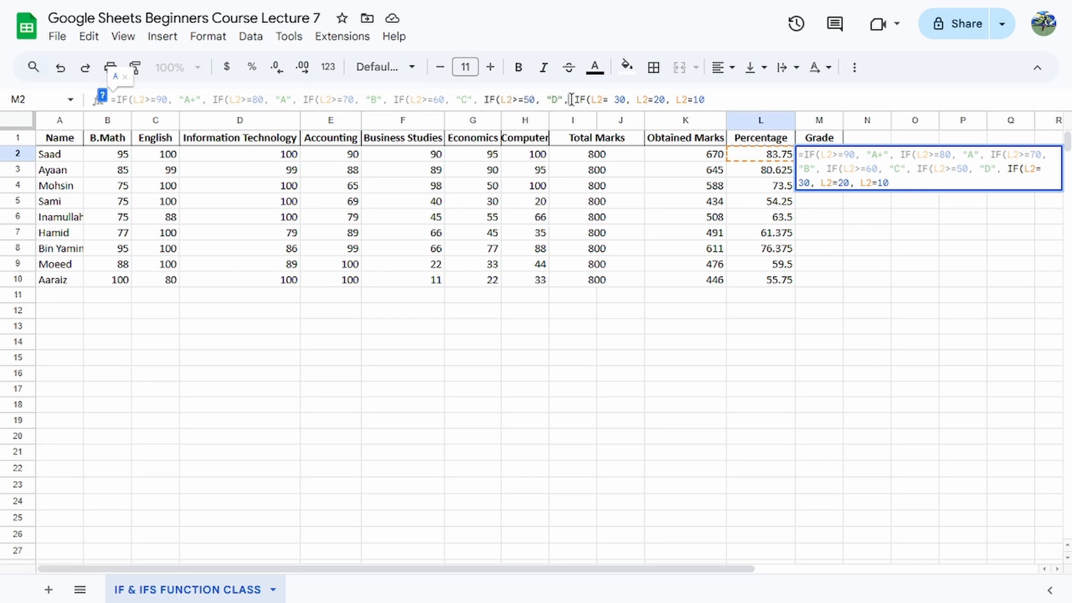
text(IF)
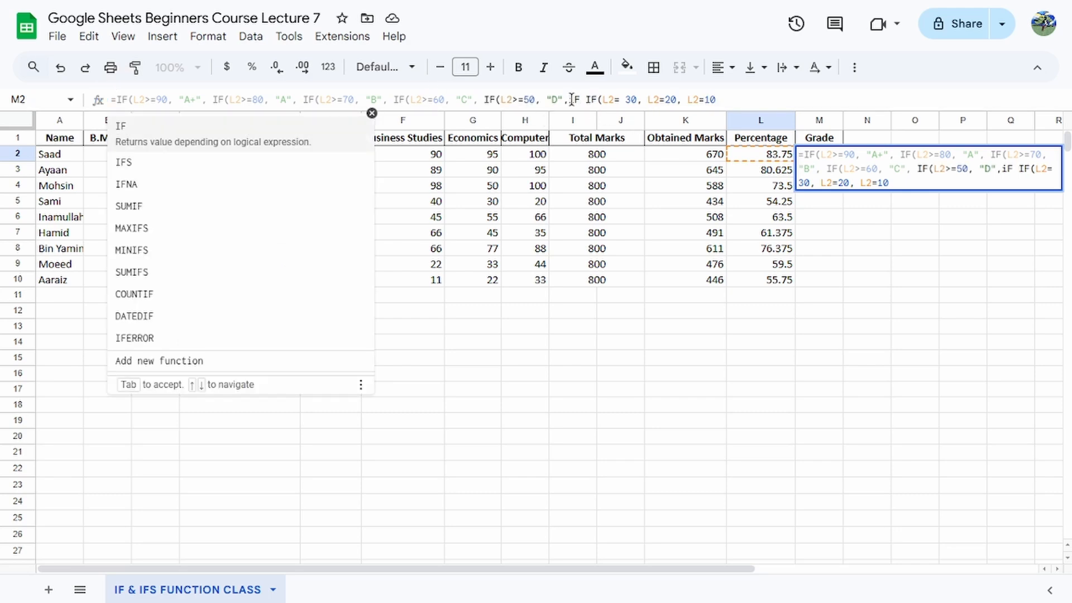
text((L2)
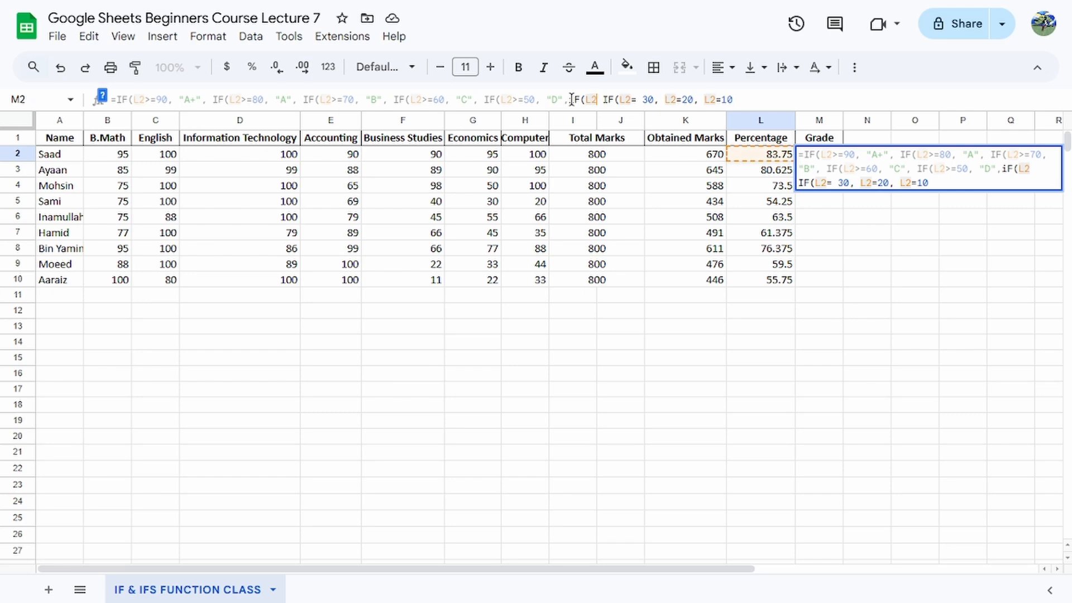
text(>)
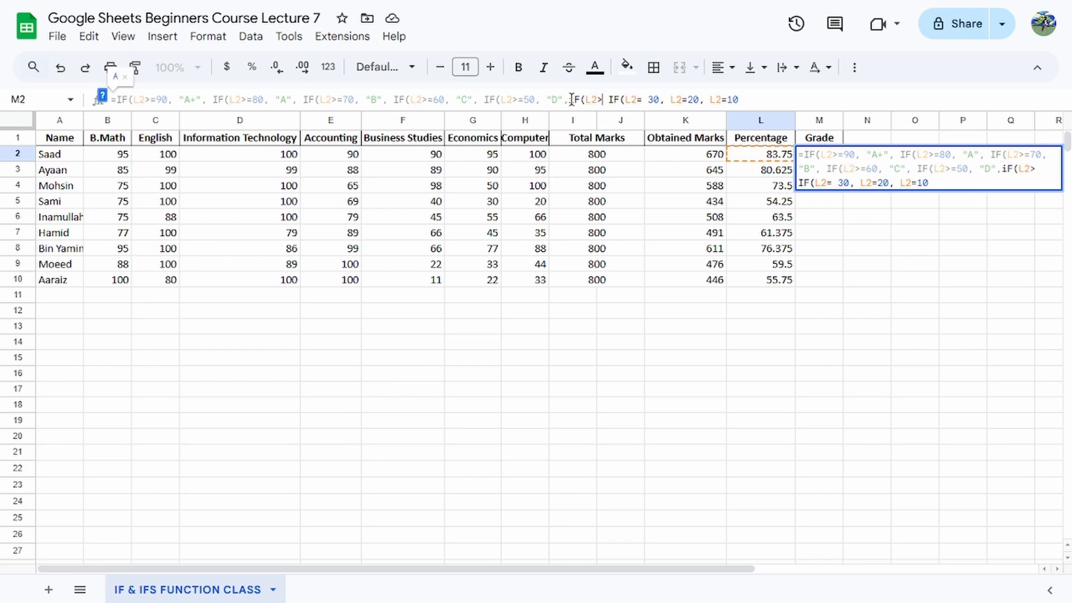
text(=50, "D",iF(L2>=40)
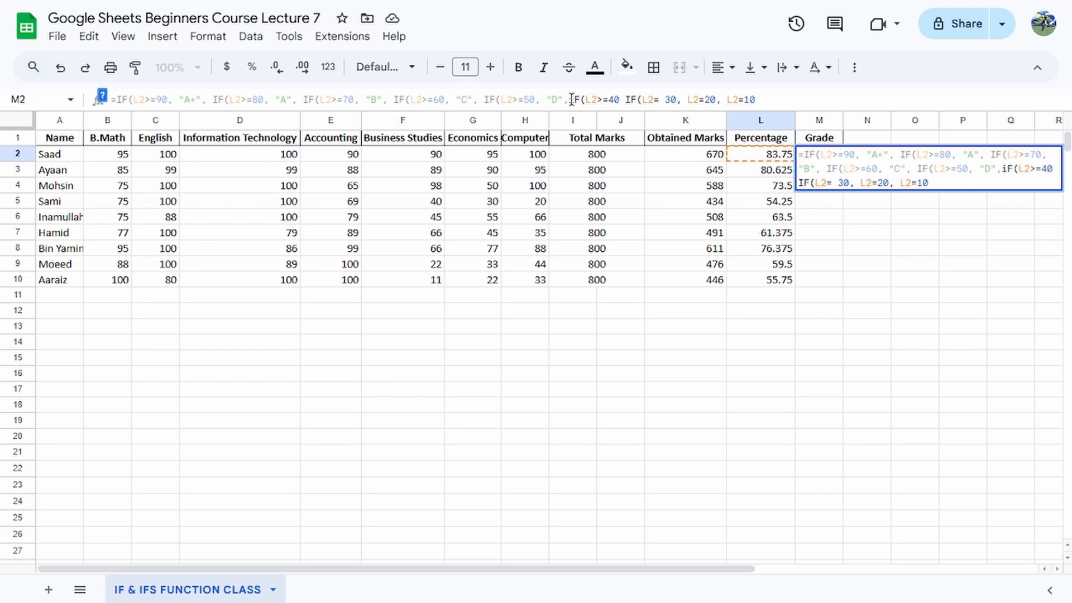
text(, )
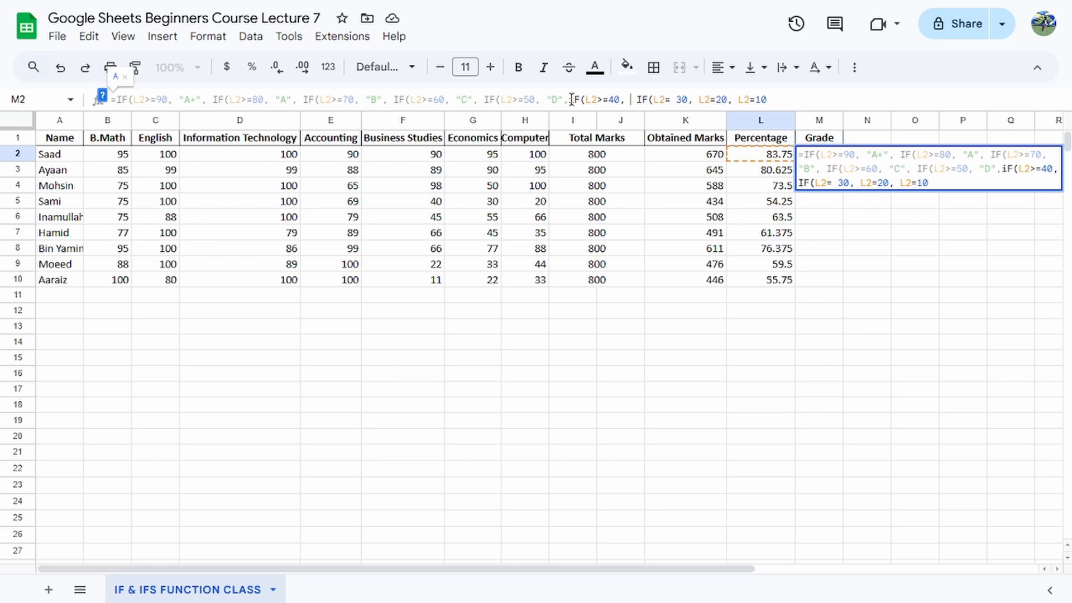
text("E" )
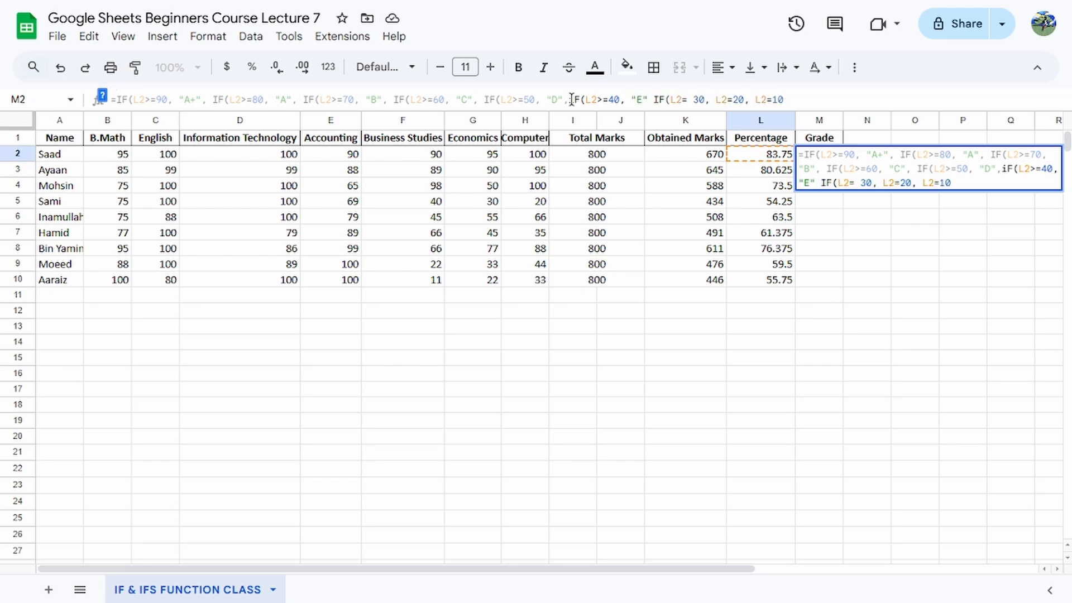
text(,)
Append the result "F", a trailing comma and closing parentheses to the M2 formula, and try to commit it.
click(797, 99)
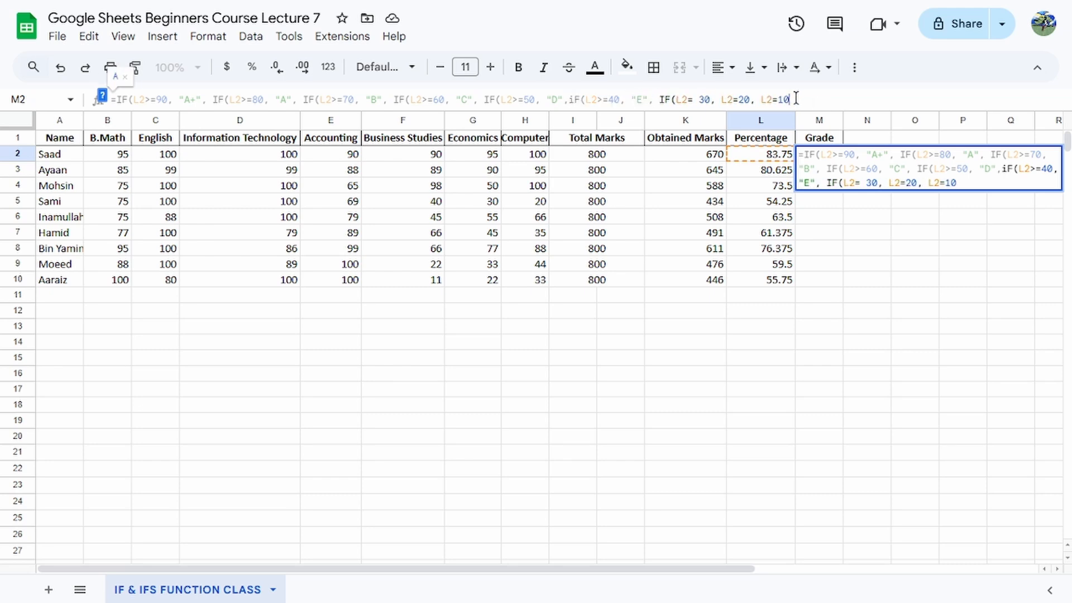
text(,)
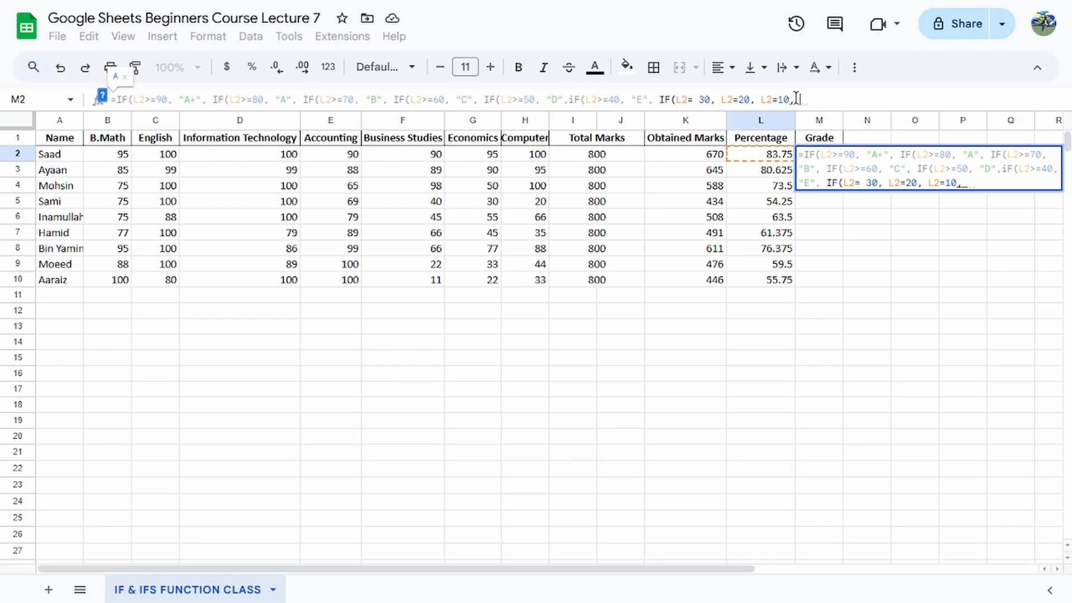
text( "F")
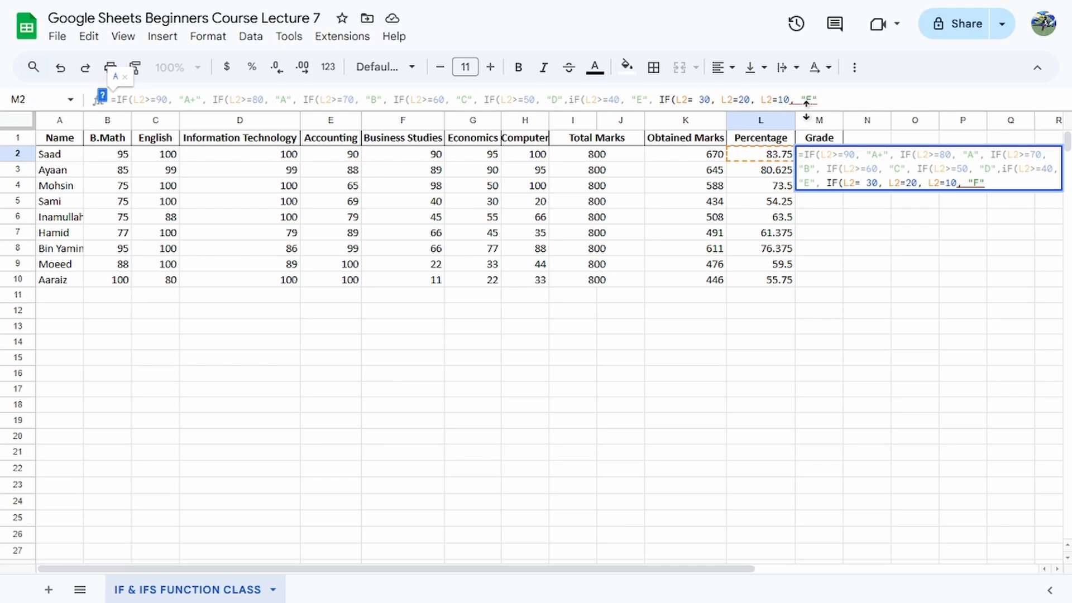
text(,)
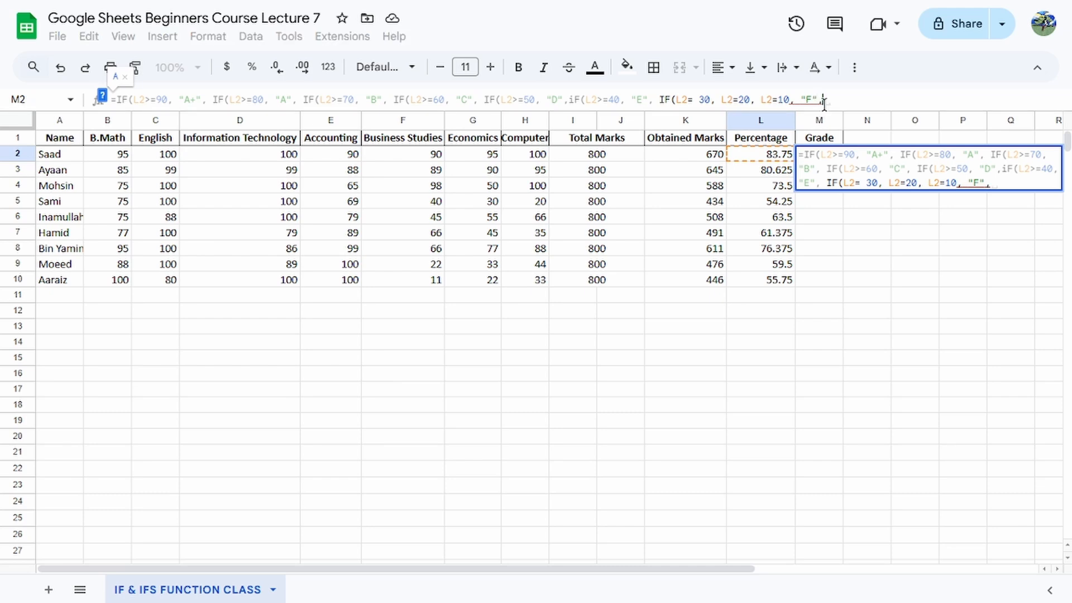
text())))
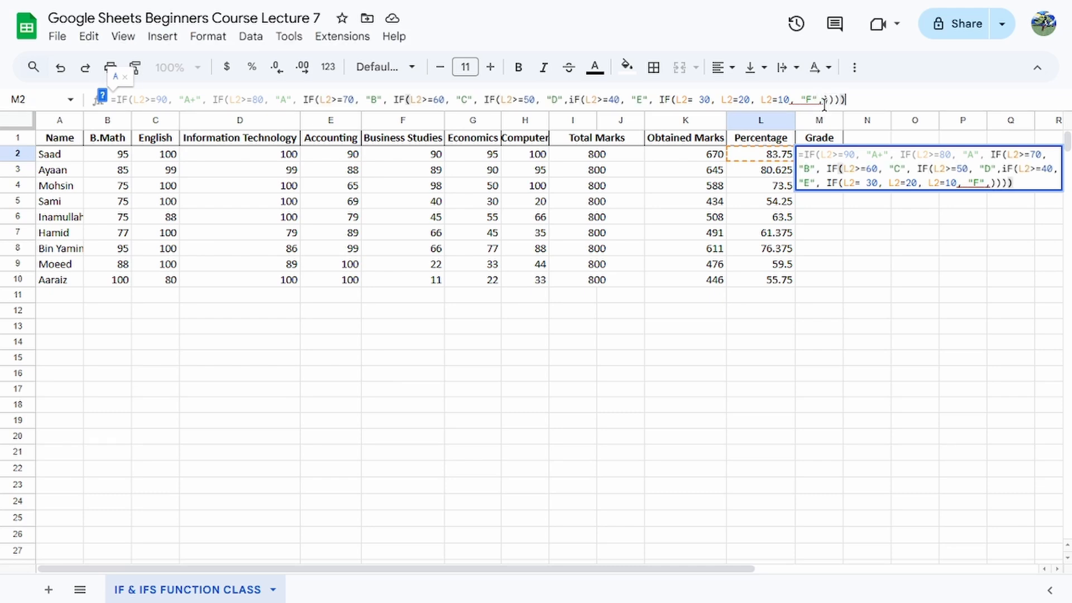
text())))))
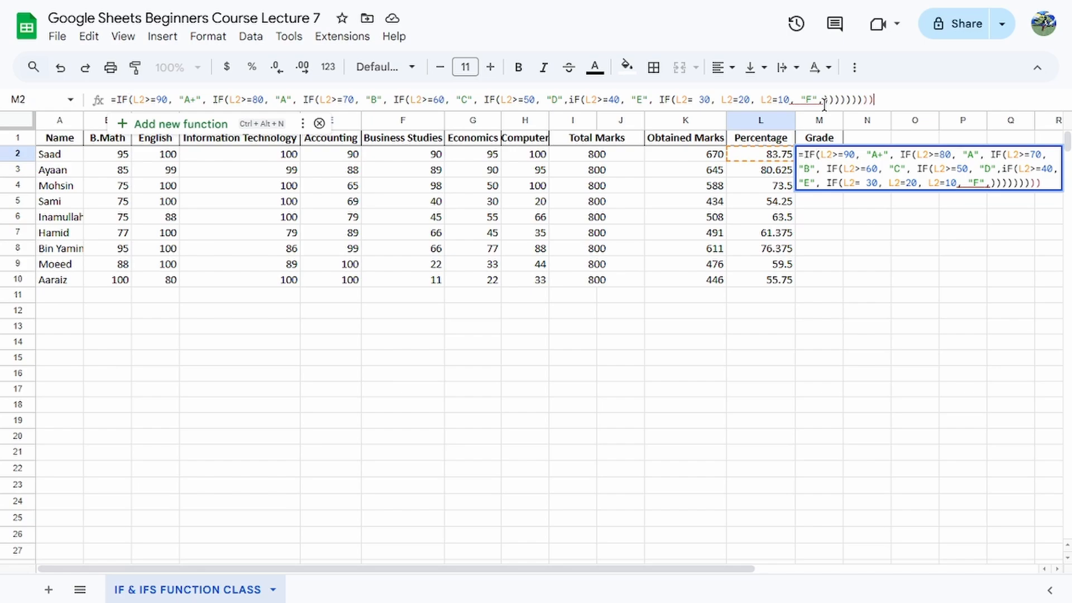
key(Return)
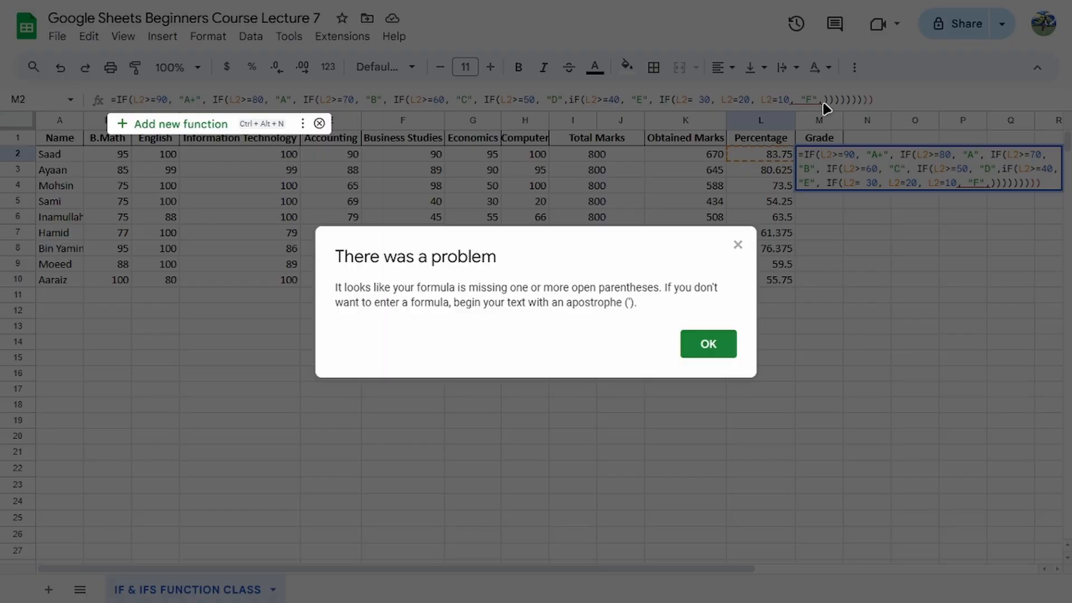
click(707, 344)
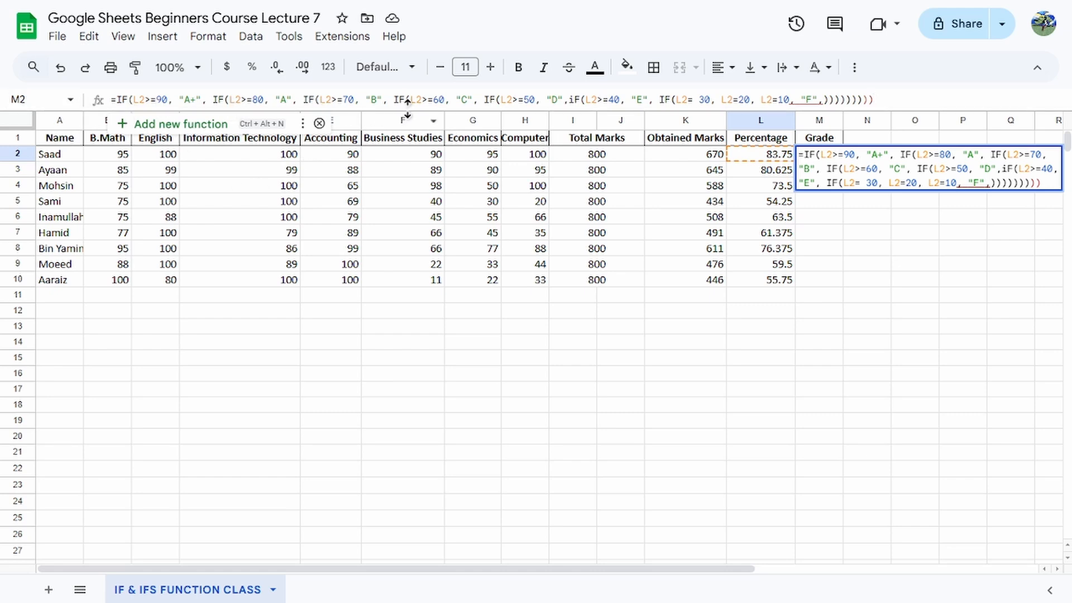
Correct the M2 formula by capitalizing the IF before L2>=40 and leaving seven closing parentheses at the end.
click(574, 101)
key(BackSpace)
text(I)
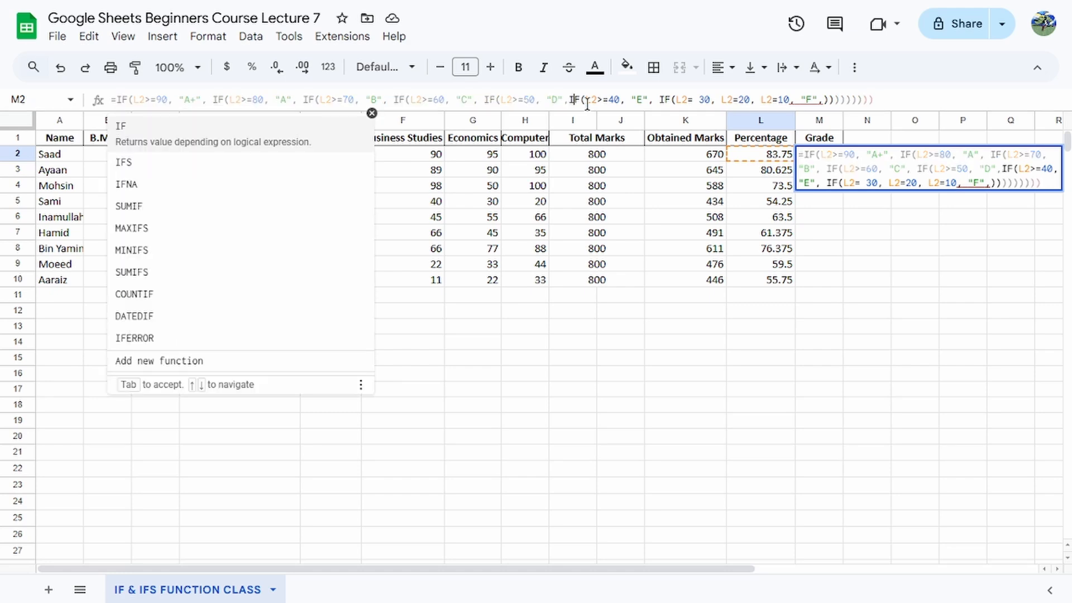
click(854, 99)
key(BackSpace)
key(BackSpace)
key(BackSpace)
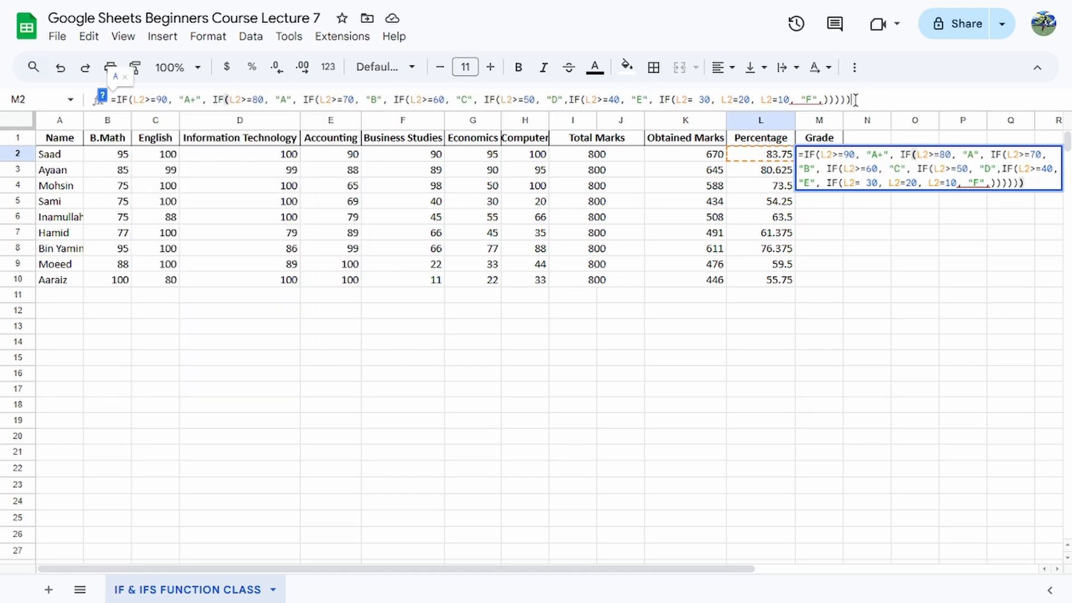
key(BackSpace)
key(BackSpace)
key(BackSpace)
key(BackSpace)
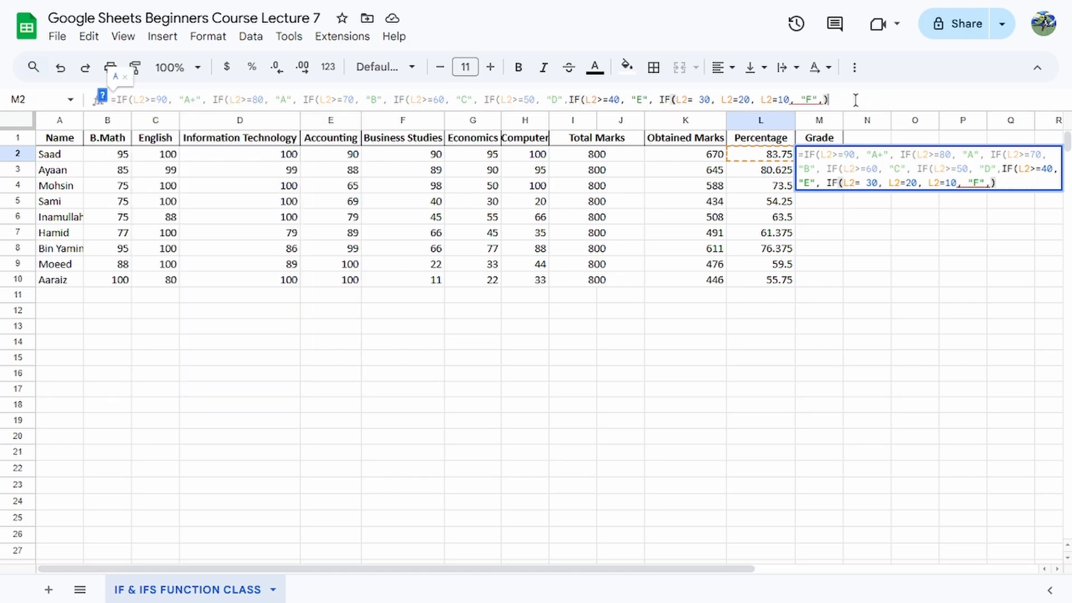
text()))))
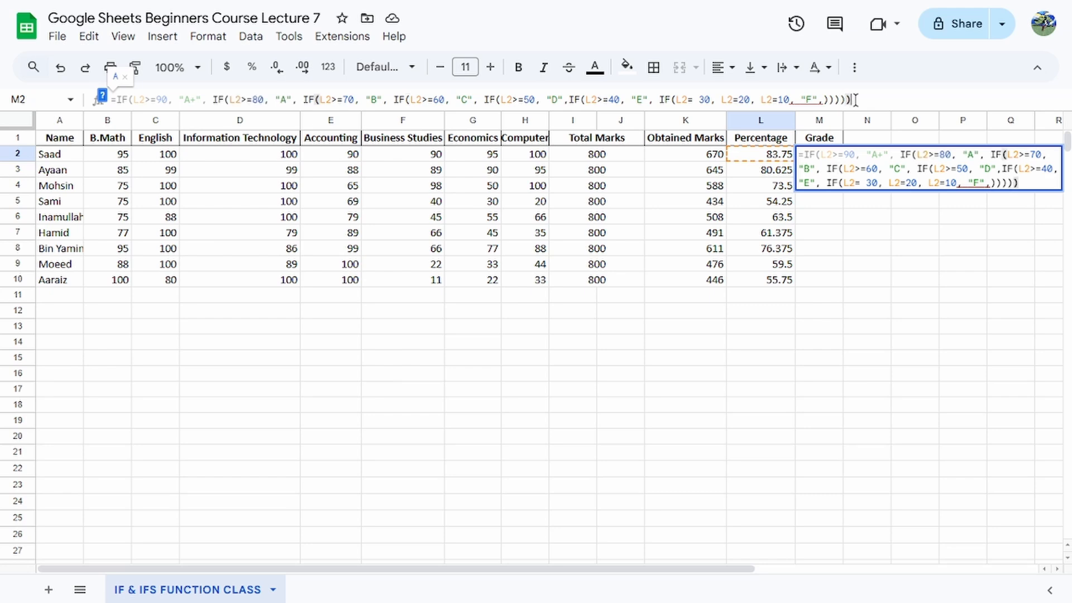
Commit the nested IF formula in M2 and accept the suggested autofill for M3:M10.
key(Return)
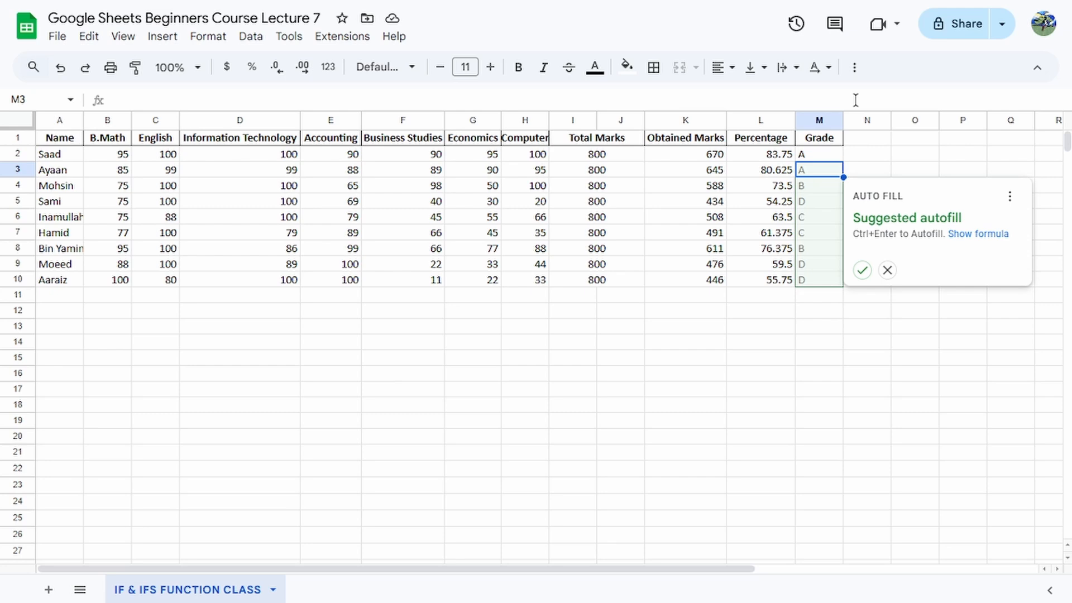
click(862, 271)
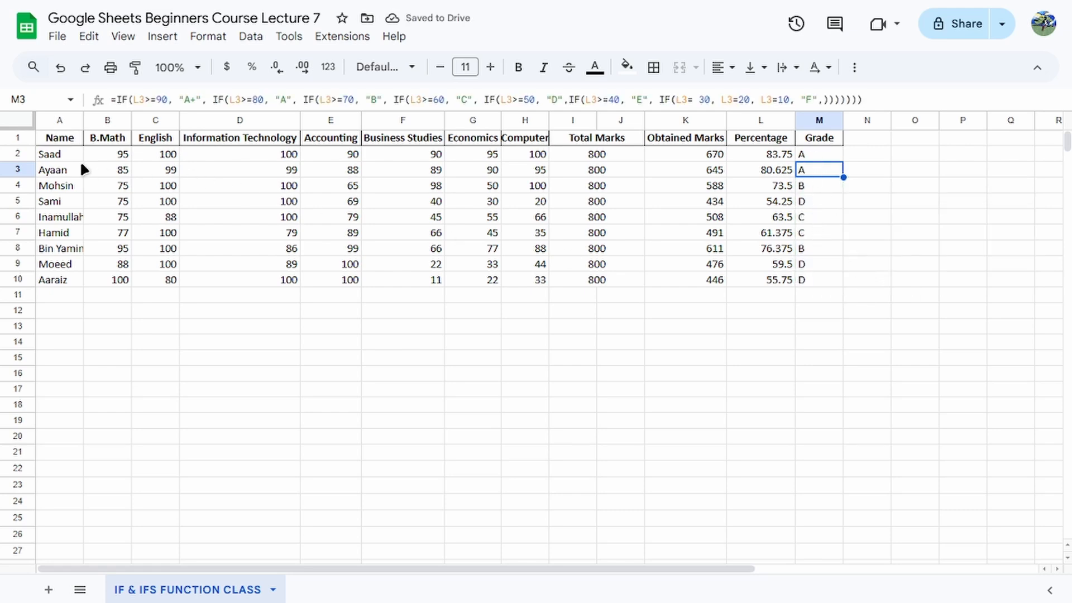
Clear all the nested IF formulas from the Grade column below its header.
click(806, 155)
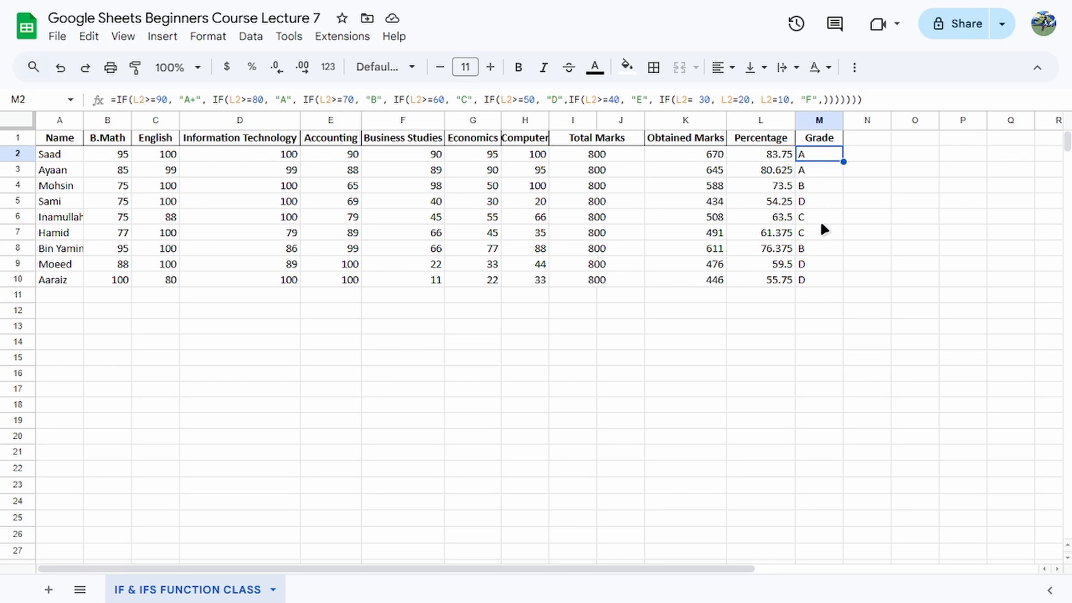
click(811, 278)
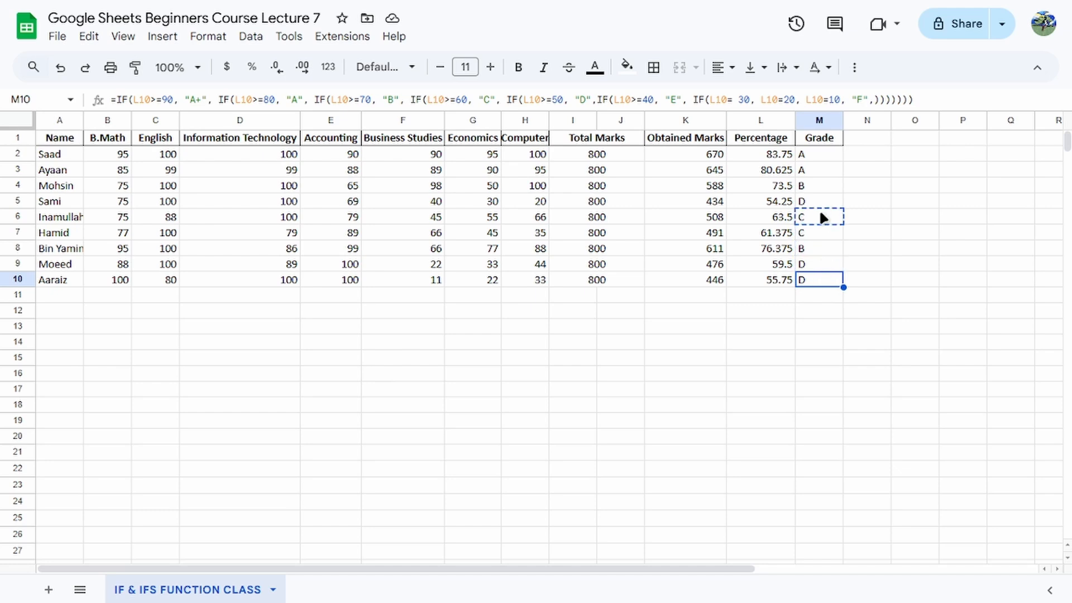
drag(820, 178, 817, 262)
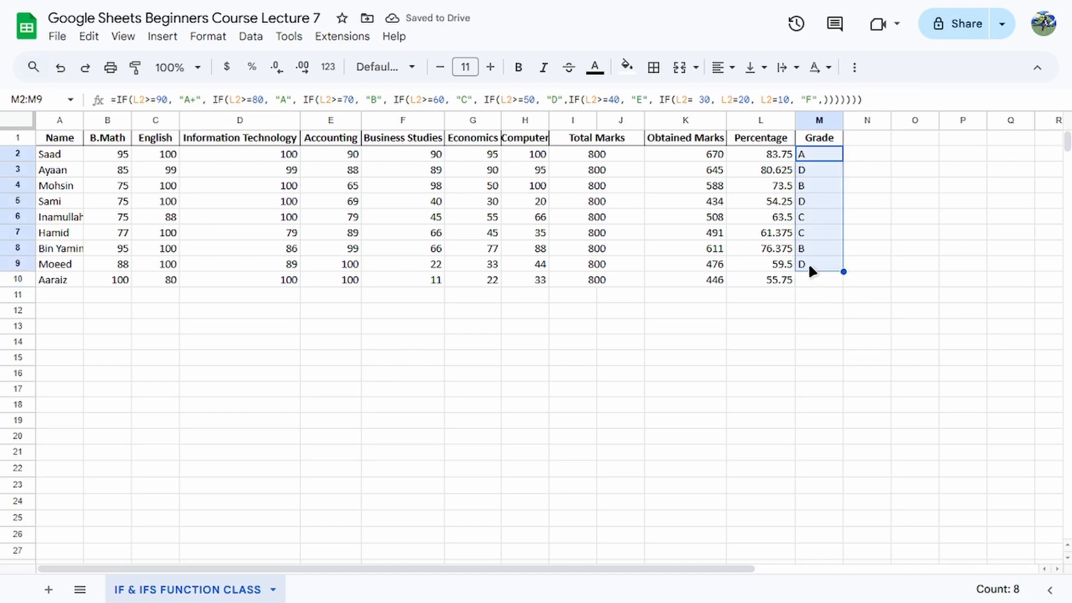
key(Delete)
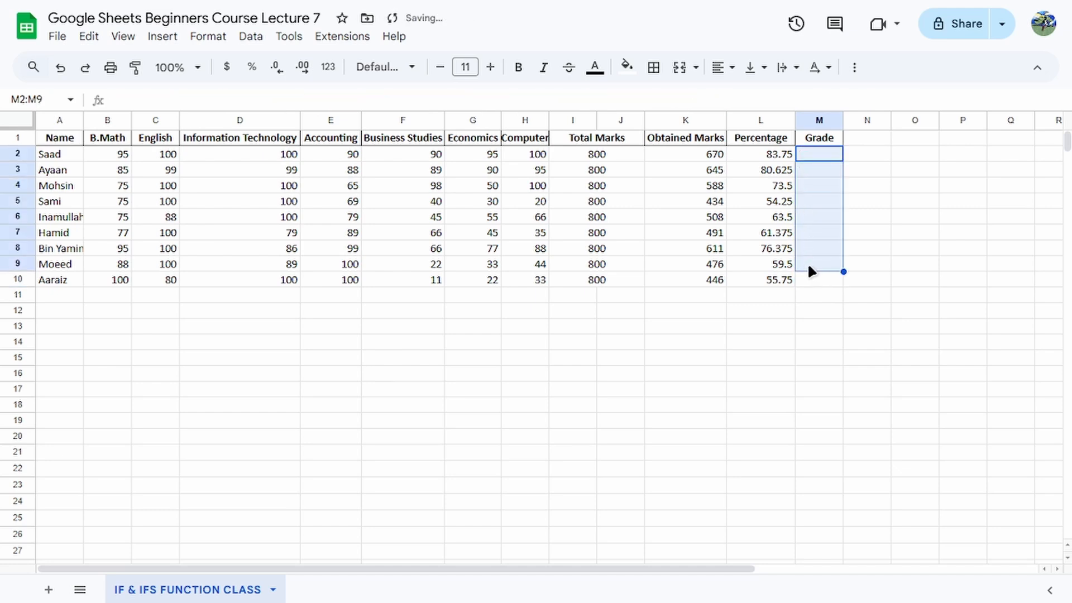
Start an IFS formula in M2 with the condition L2>=90 returning "A+".
click(821, 151)
click(316, 98)
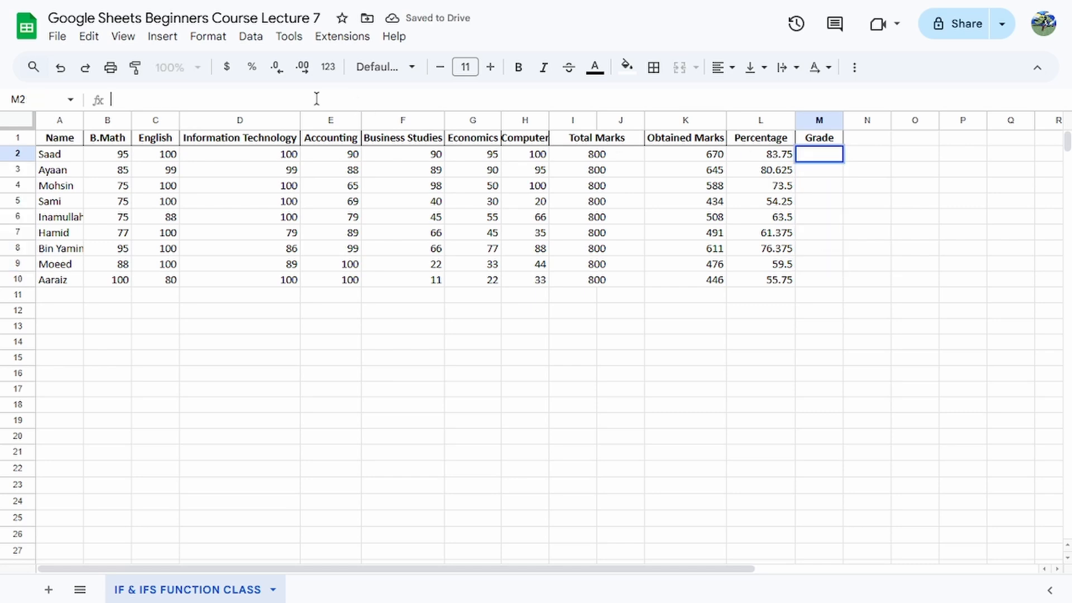
text(=IFS)
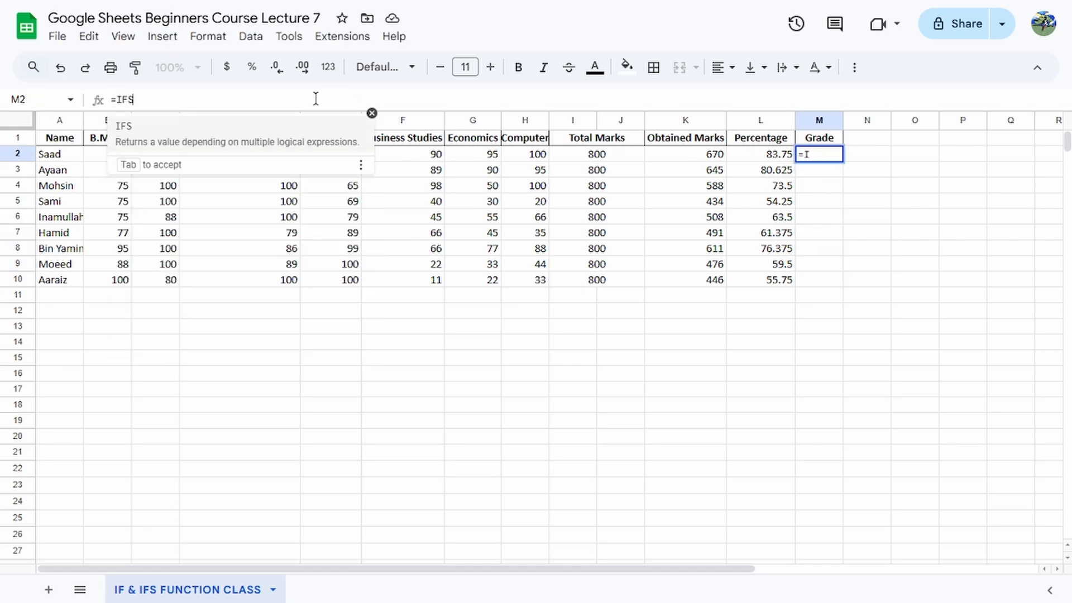
text(()
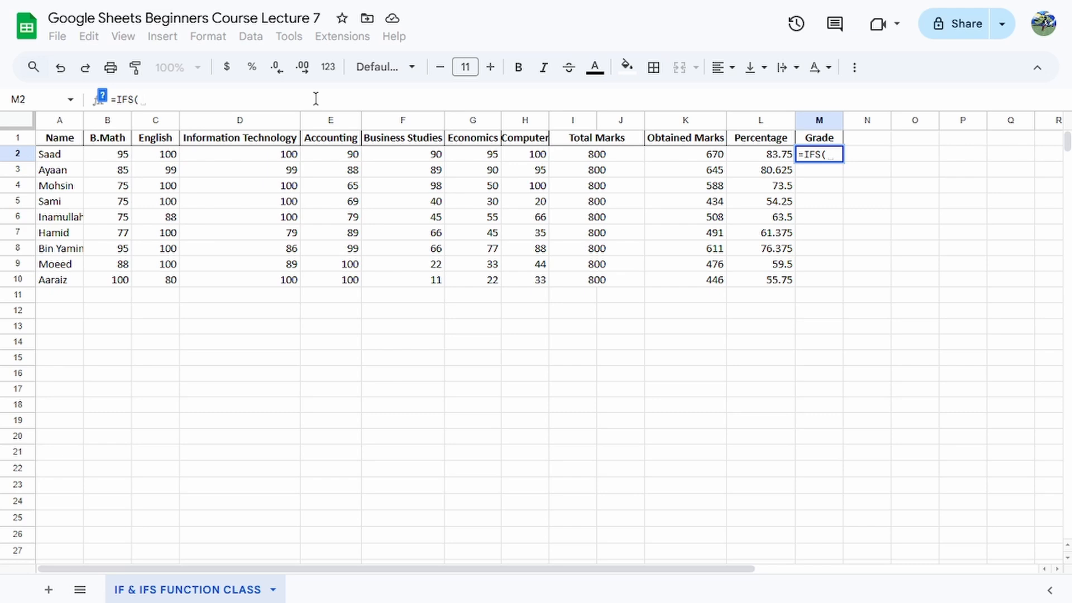
text(L2)
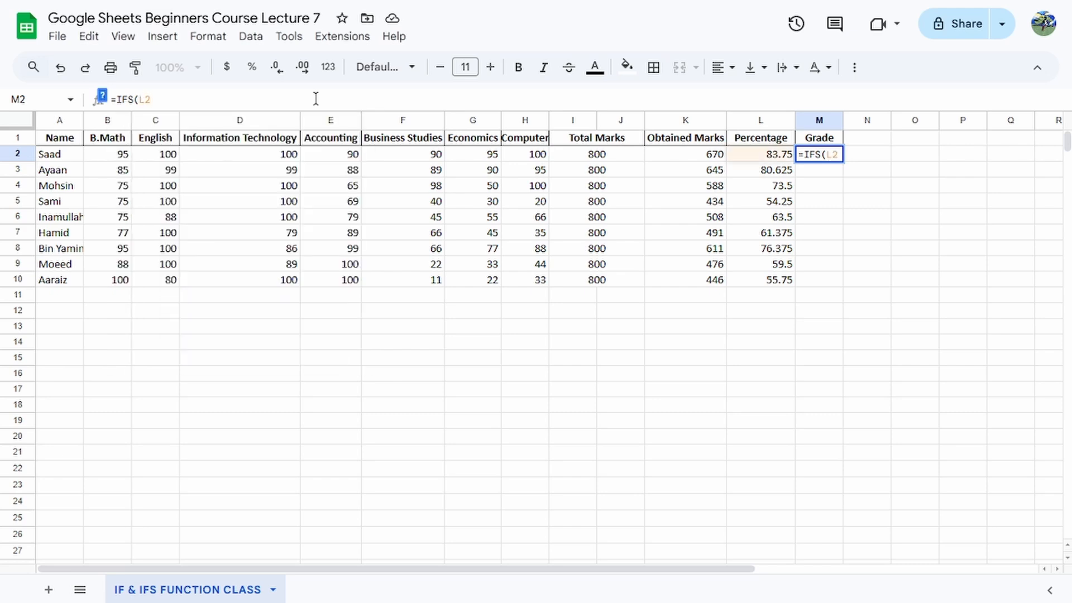
text(>=)
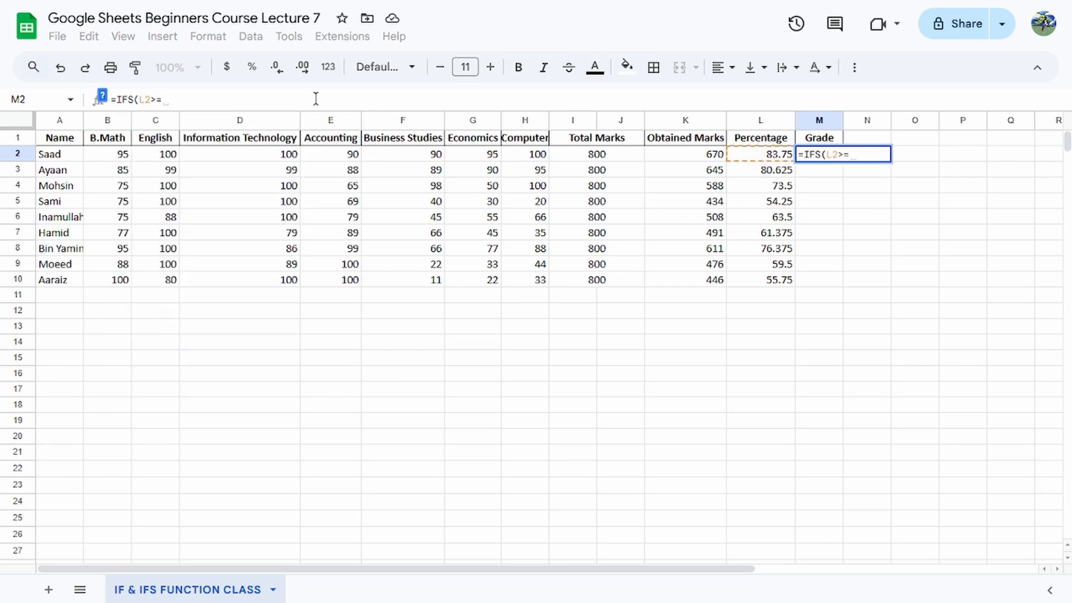
text(90, "A)
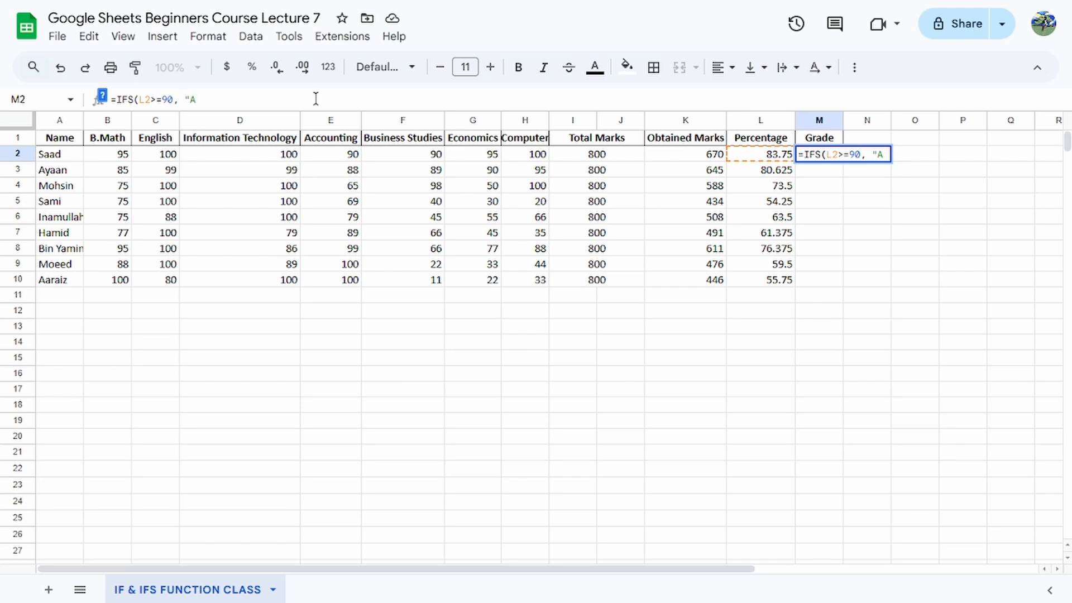
text(+", )
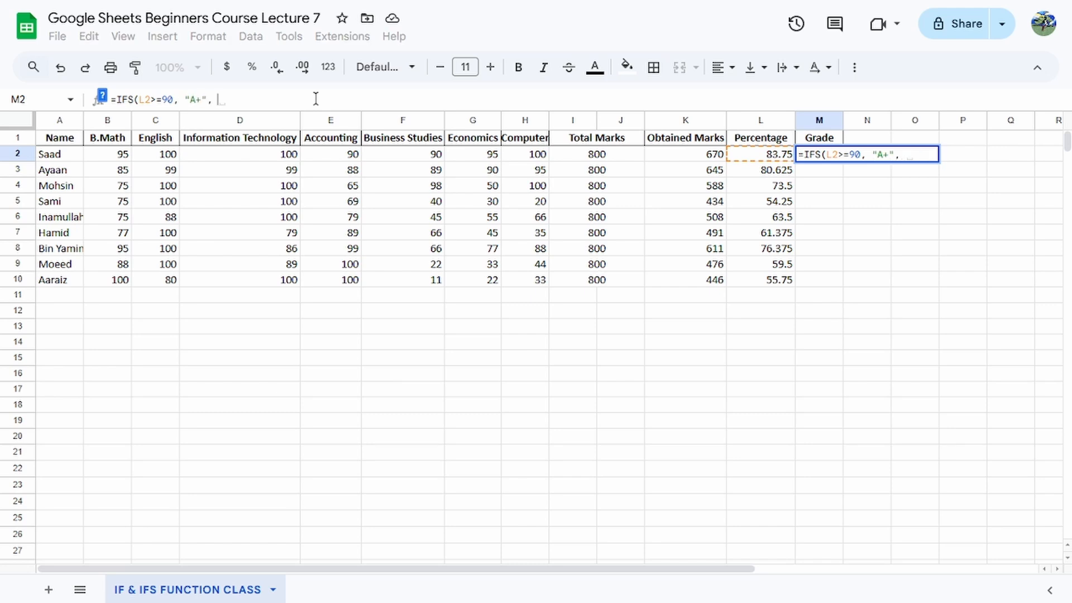
text(L2>+)
Add the condition L2>=80 returning "A" to the IFS formula in M2.
text(80)
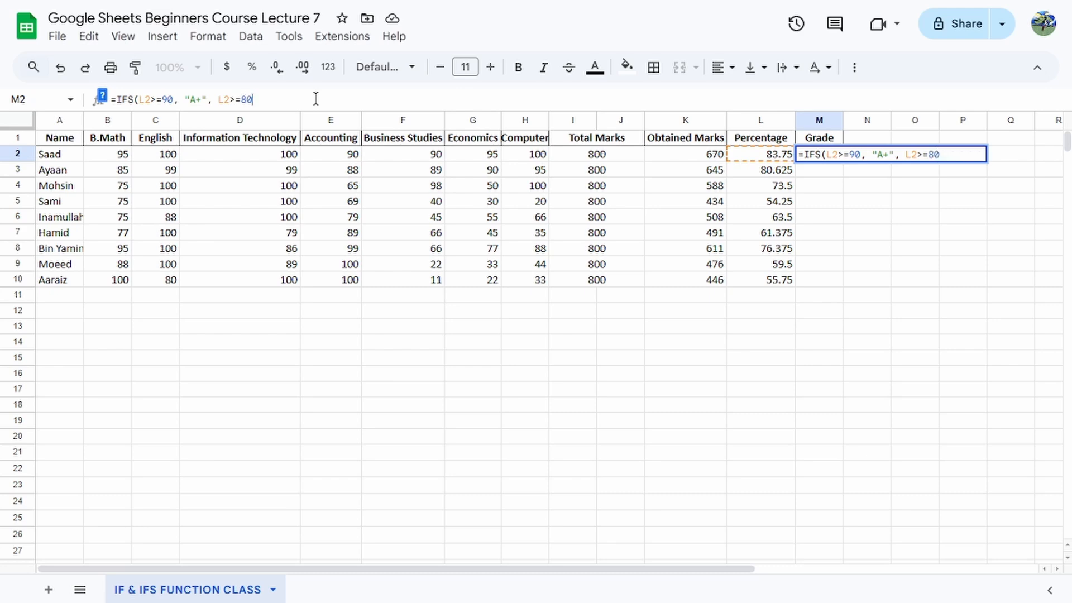
text(, )
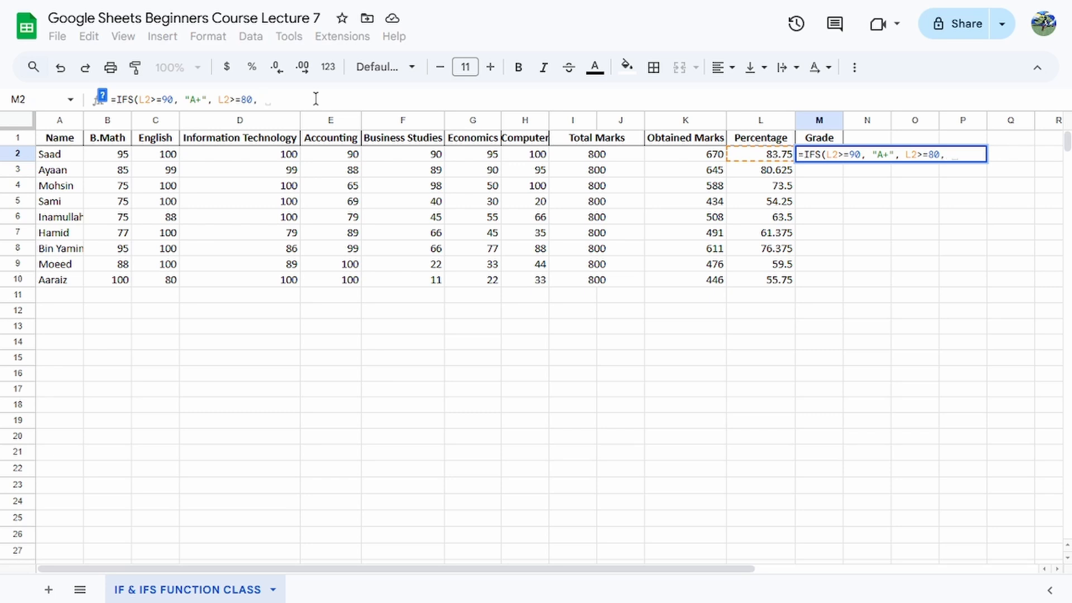
text('A)
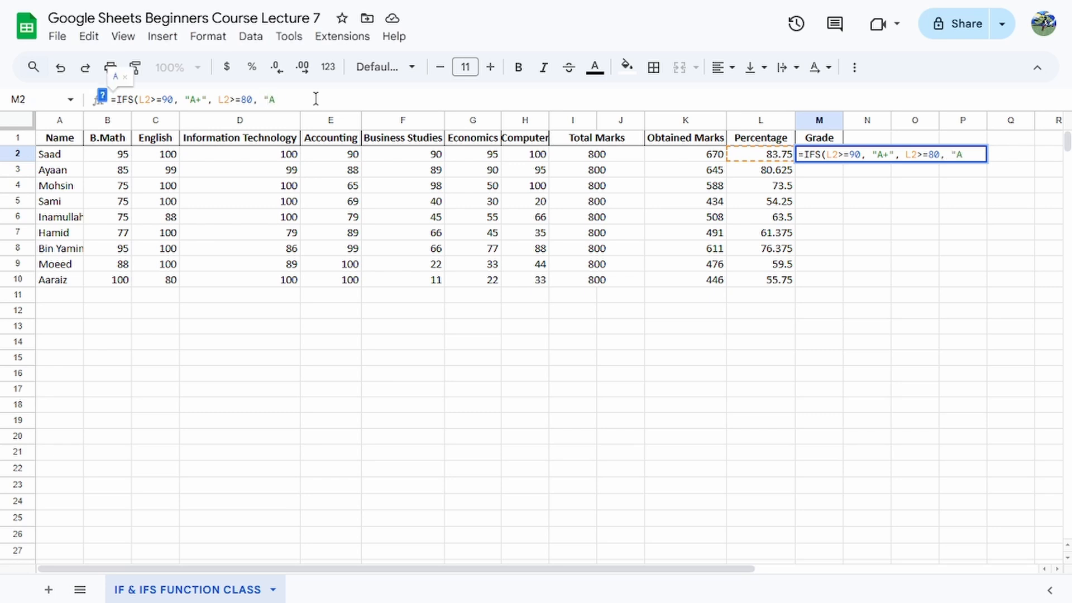
text(", L)
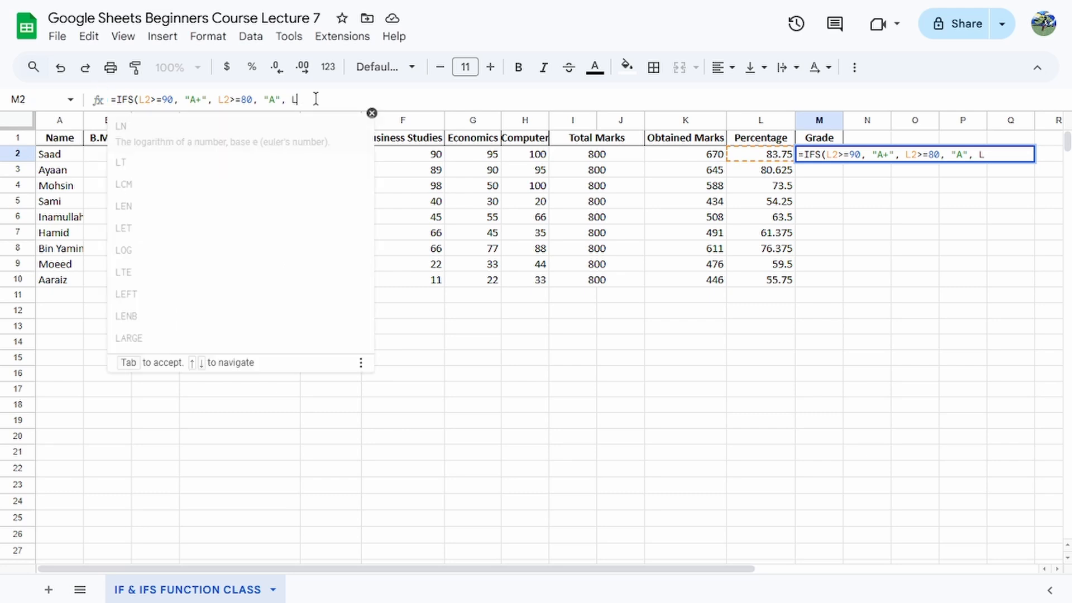
text(2>+)
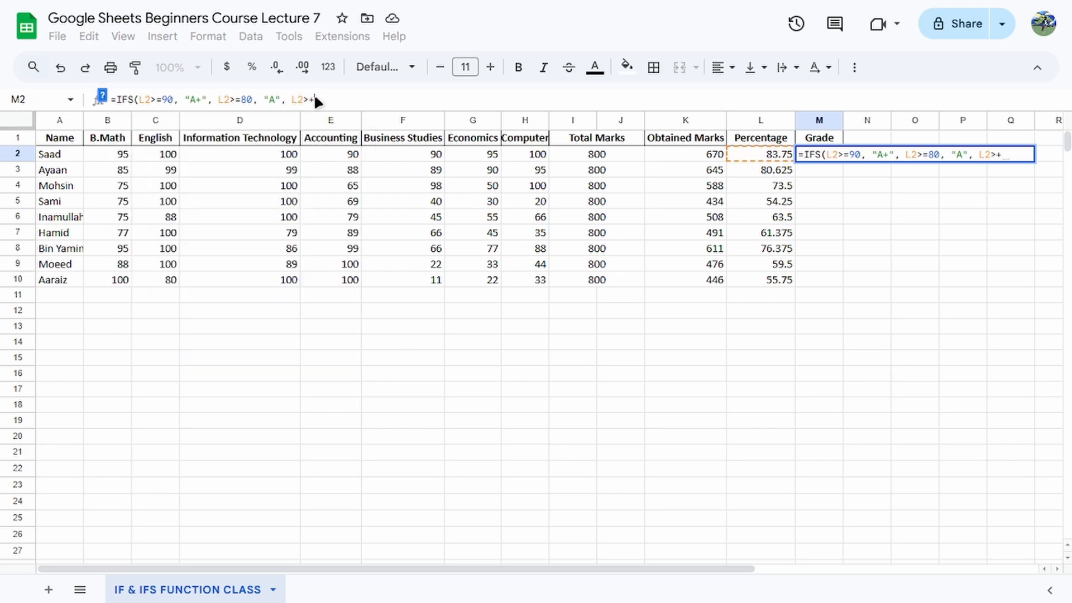
Add the condition L2>=70 returning "B" to the IFS formula in M2.
key(BackSpace)
text(=70, "B)
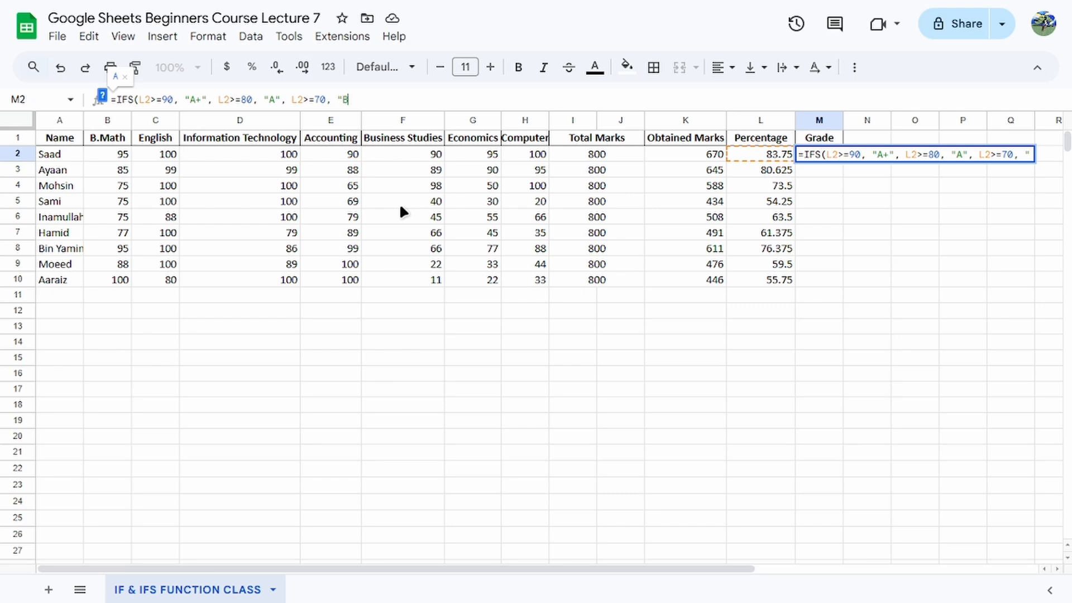
text(", L)
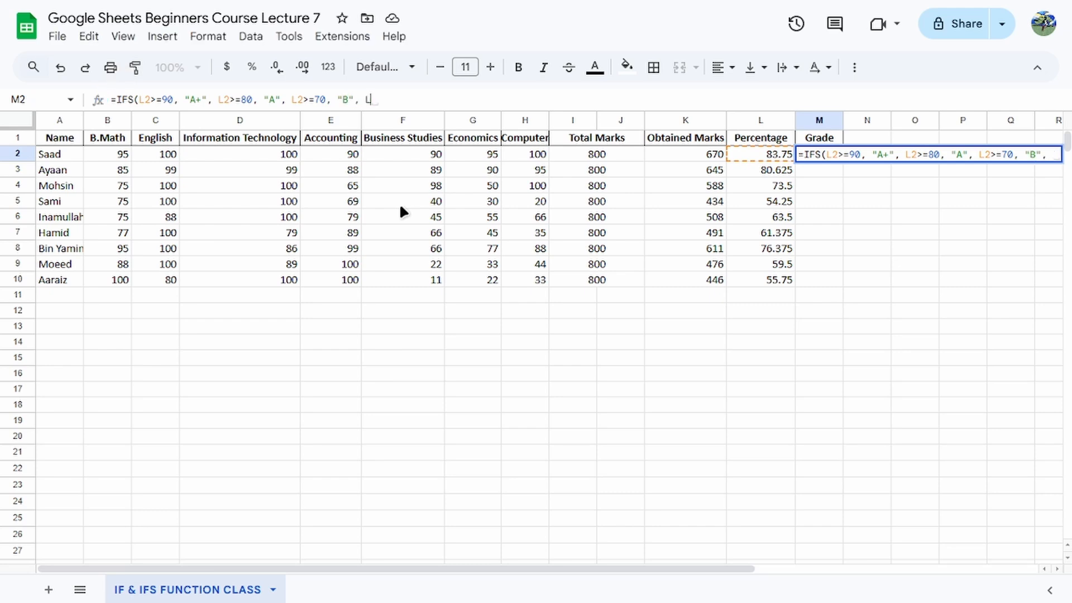
text(2>+)
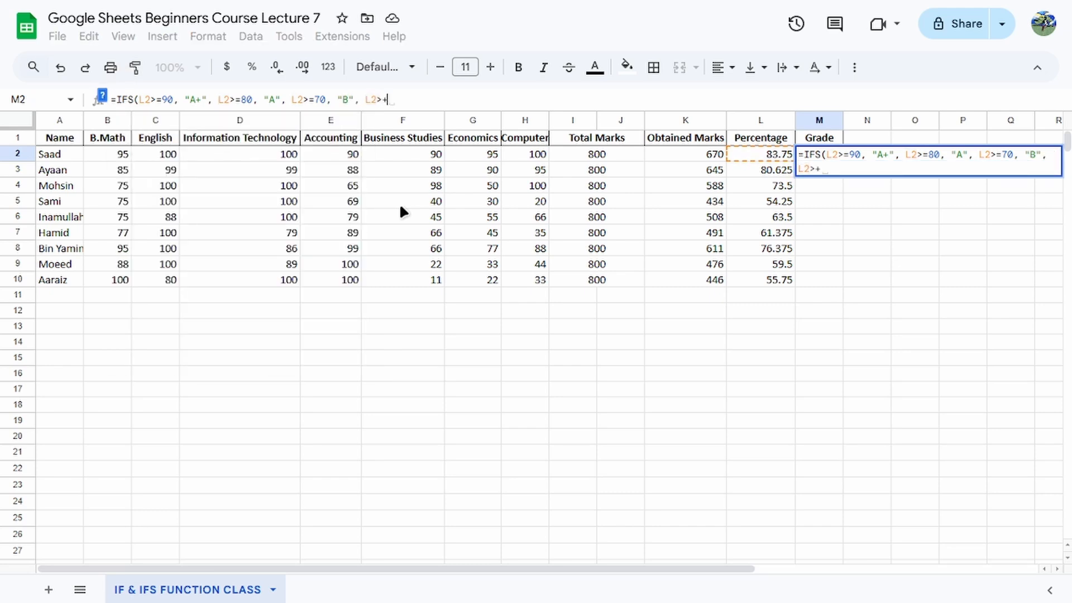
Add the condition L2>=60 returning "C" to the IFS formula in M2.
key(BackSpace)
text(=6)
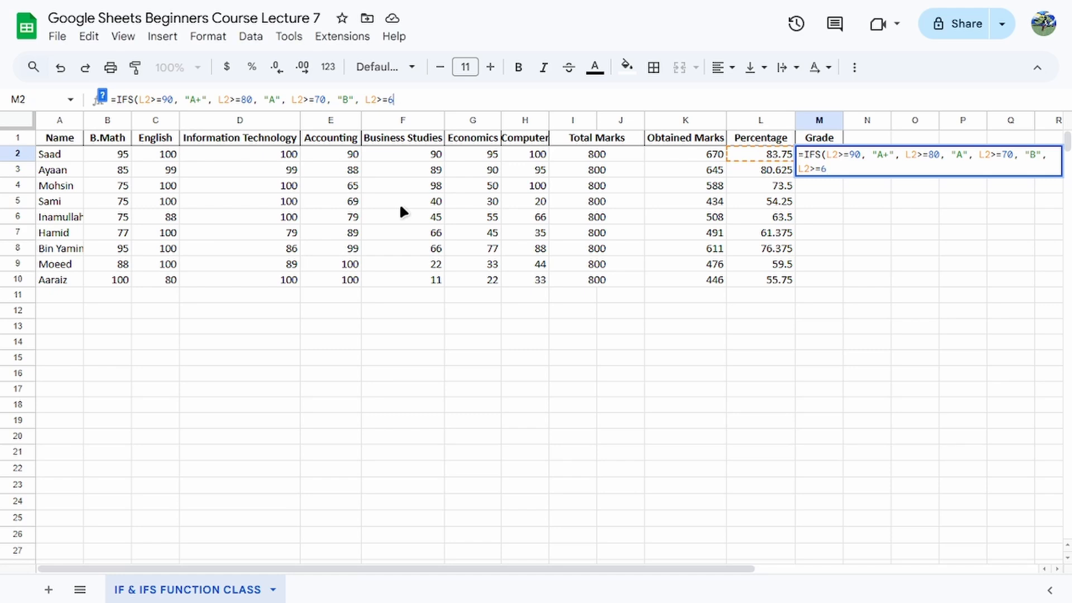
text(0, "C", L2)
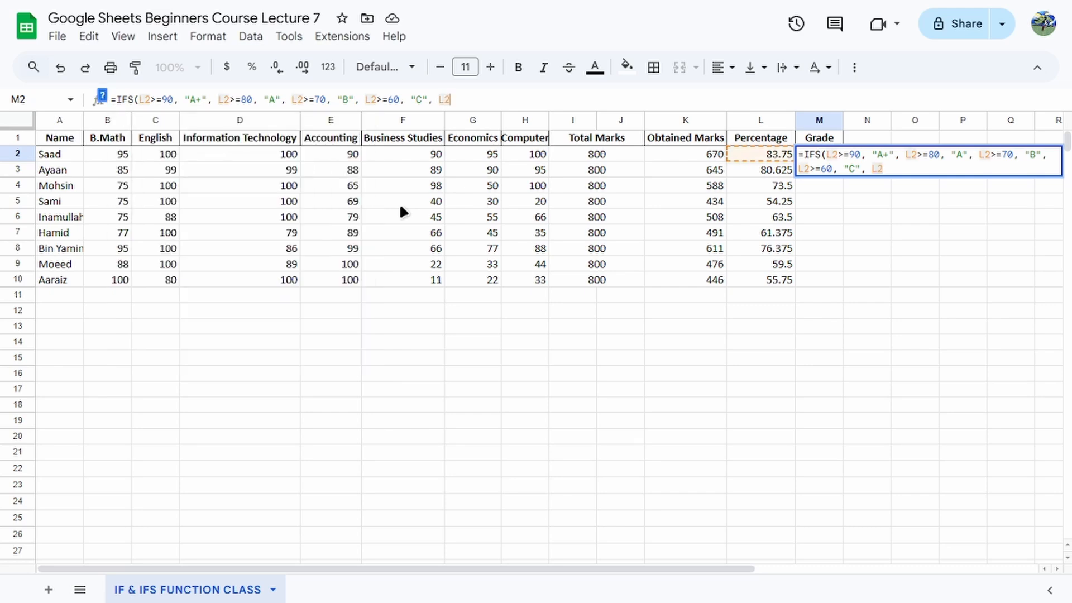
text(>)
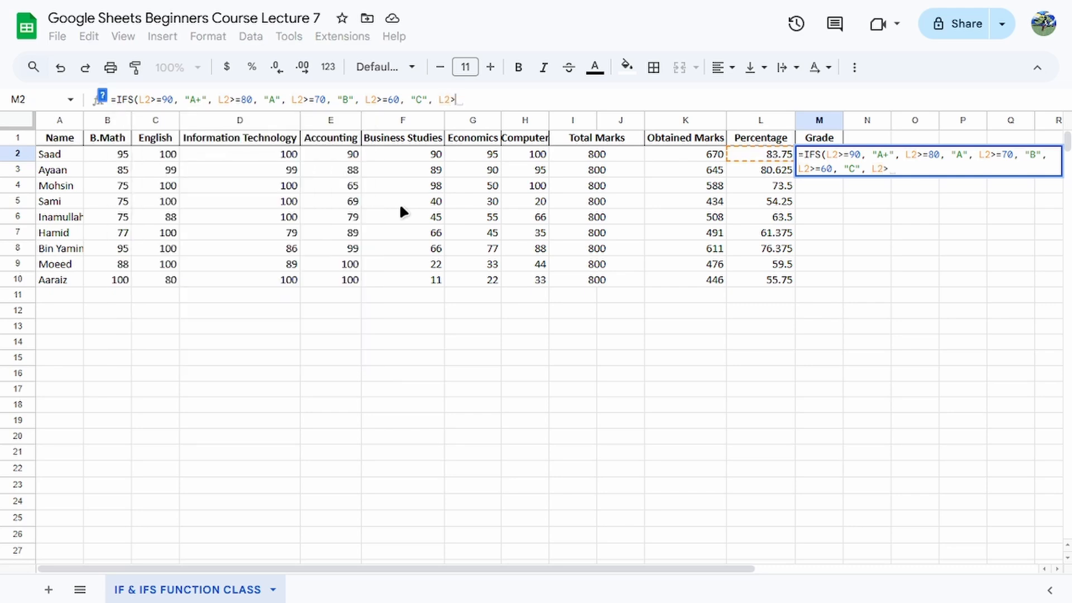
text(=50,)
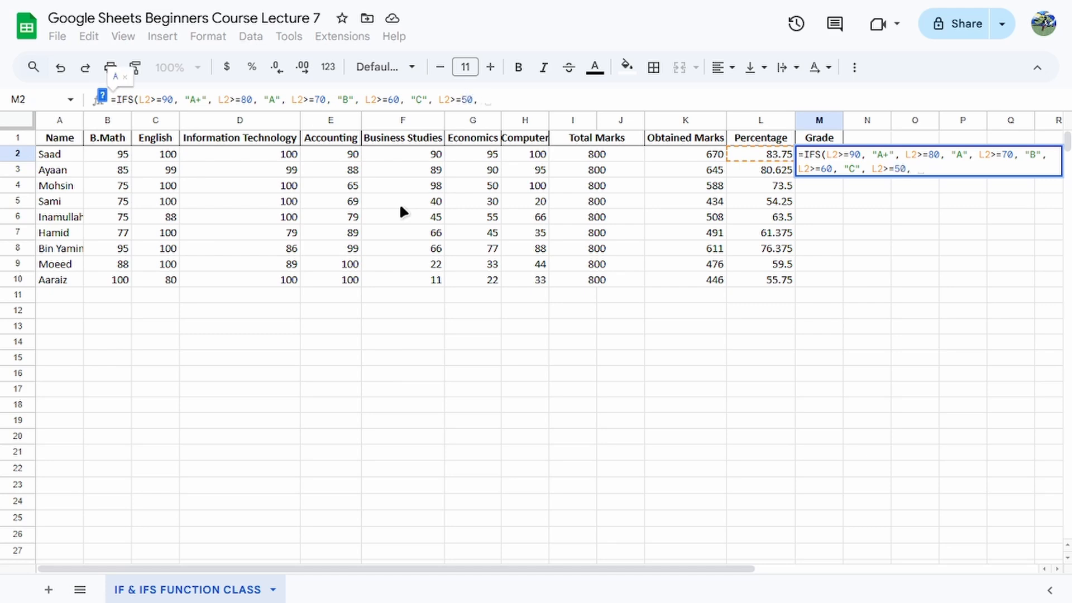
text( "E", L2)
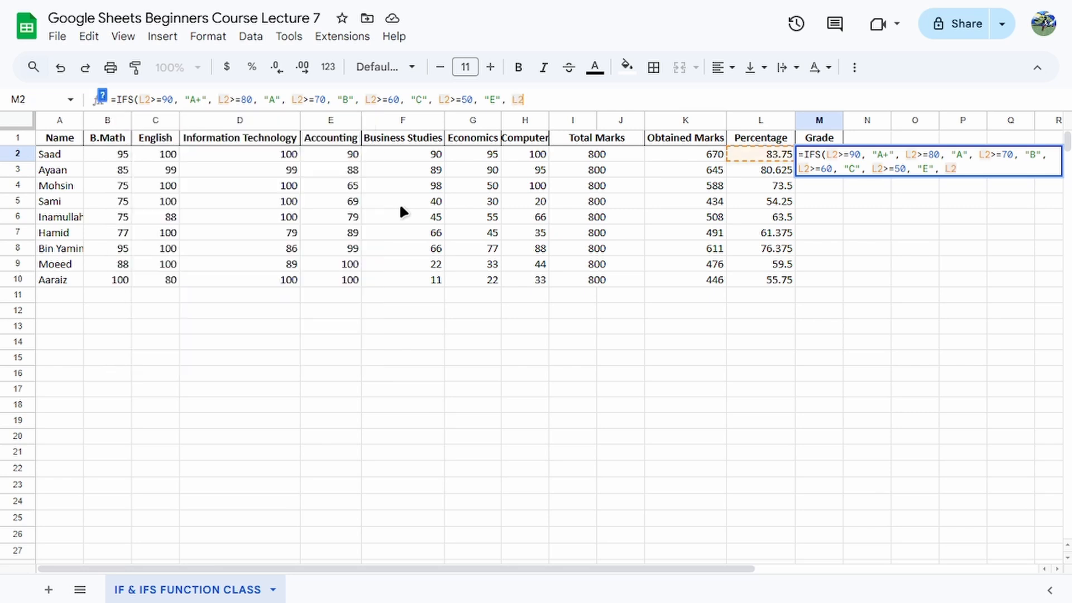
text(>=)
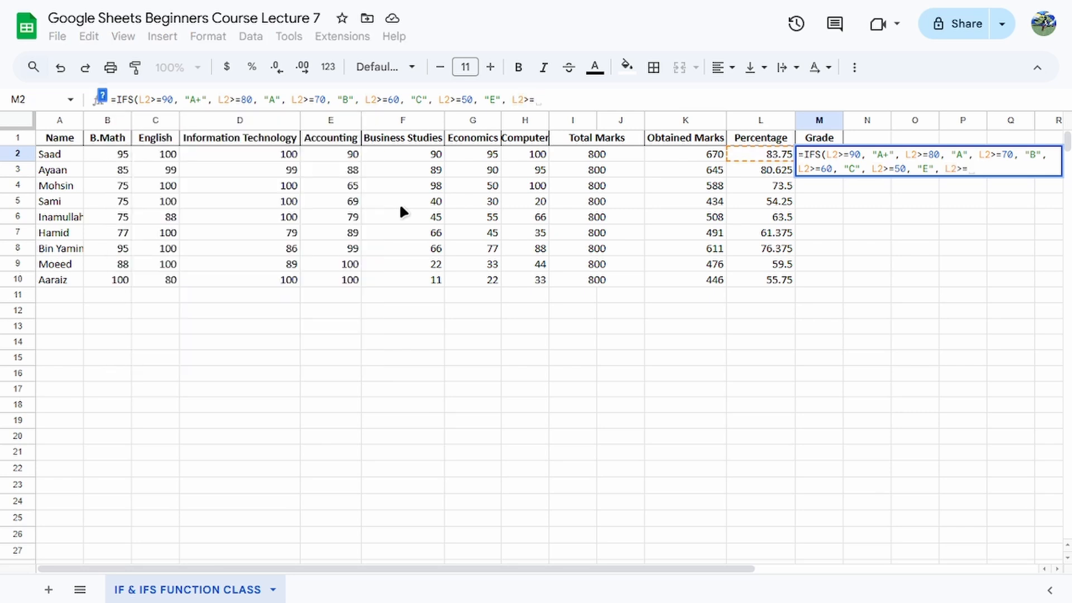
text(40)
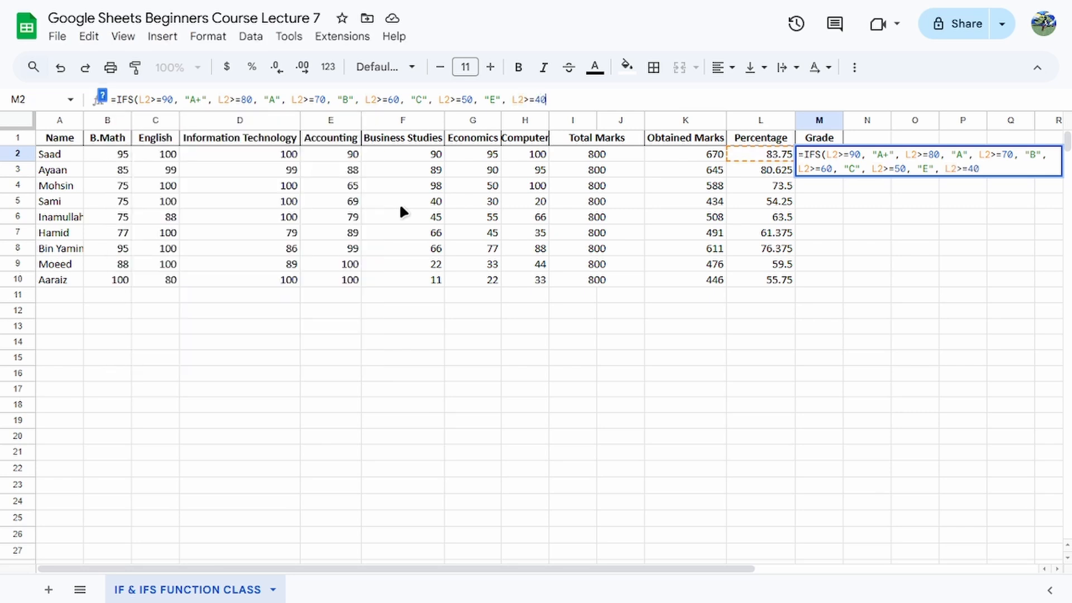
text(,)
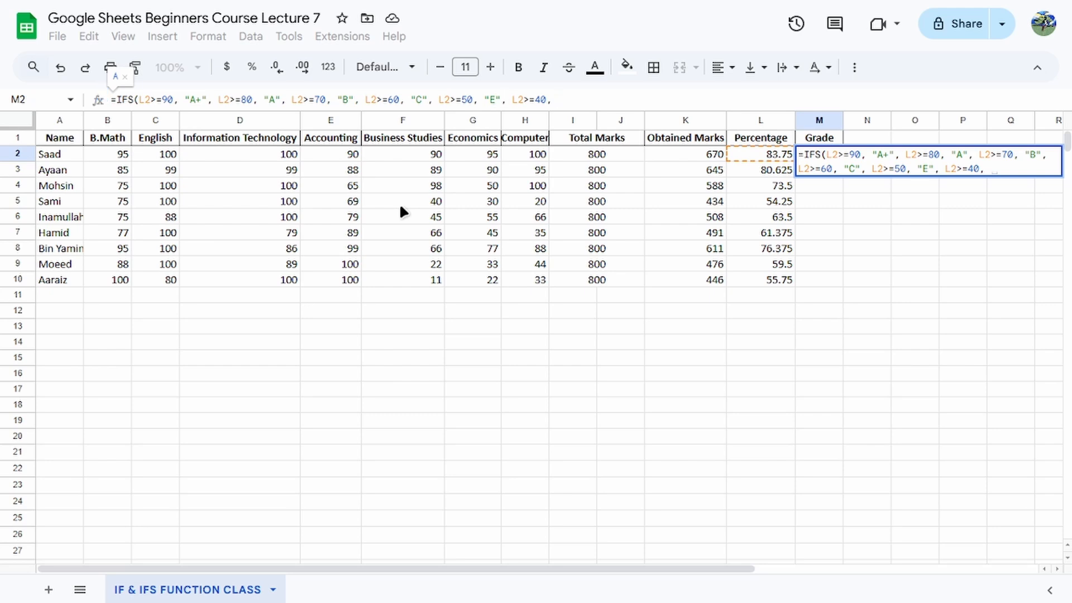
Change the result for L2>=50 to "D" and give the L2>=40 condition the result "E" in the IFS formula.
key(BackSpace)
text(D)
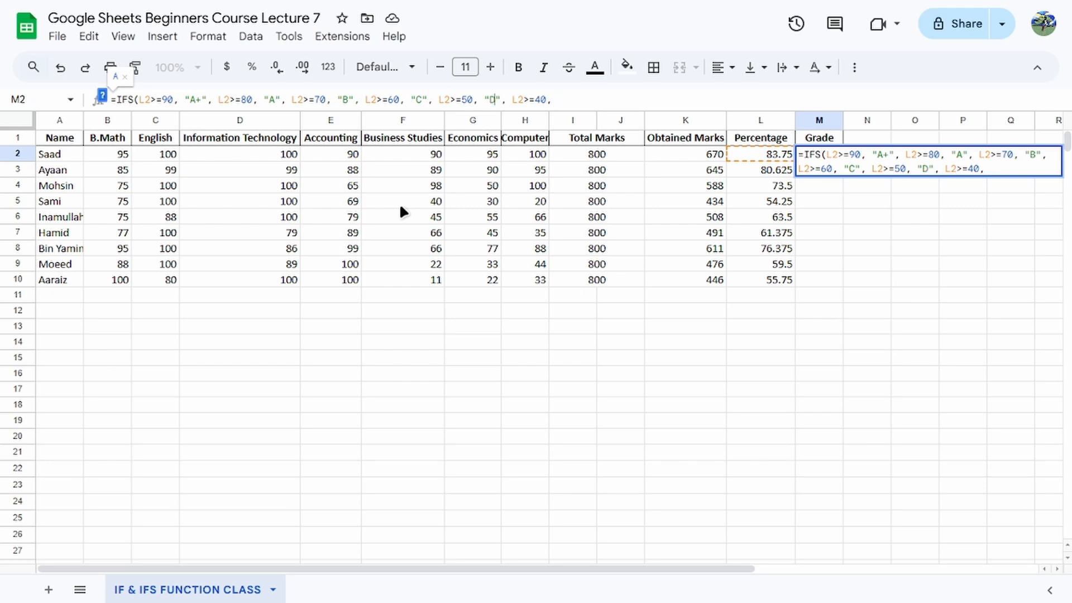
key(Right)
key(Right)
key(Right)
key(Right)
key(Right)
key(Right)
key(Right)
key(Right)
key(Right)
key(Right)
key(Right)
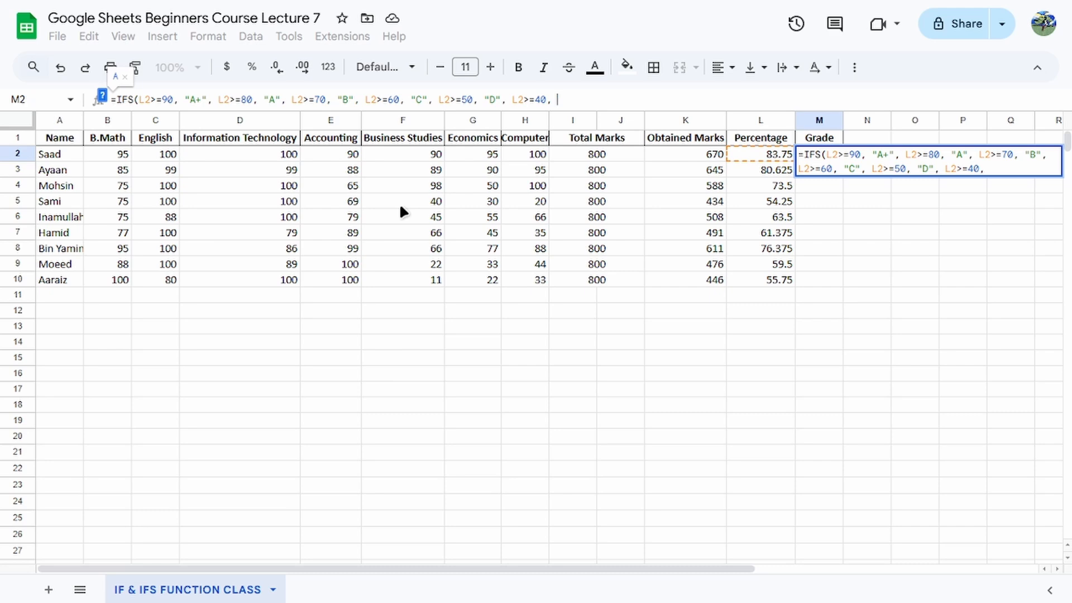
text("E")
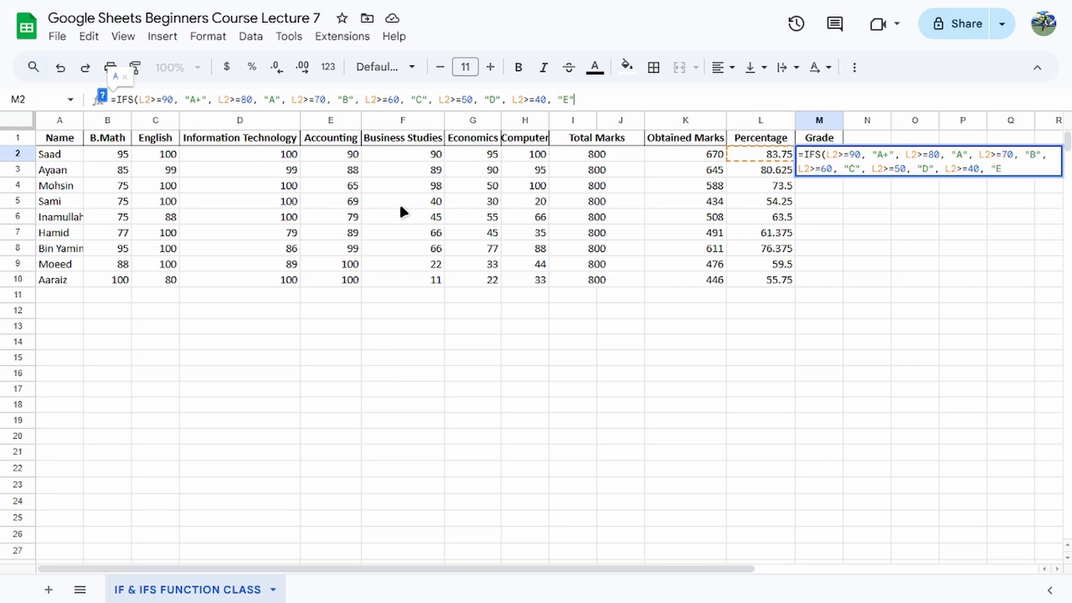
text(, )
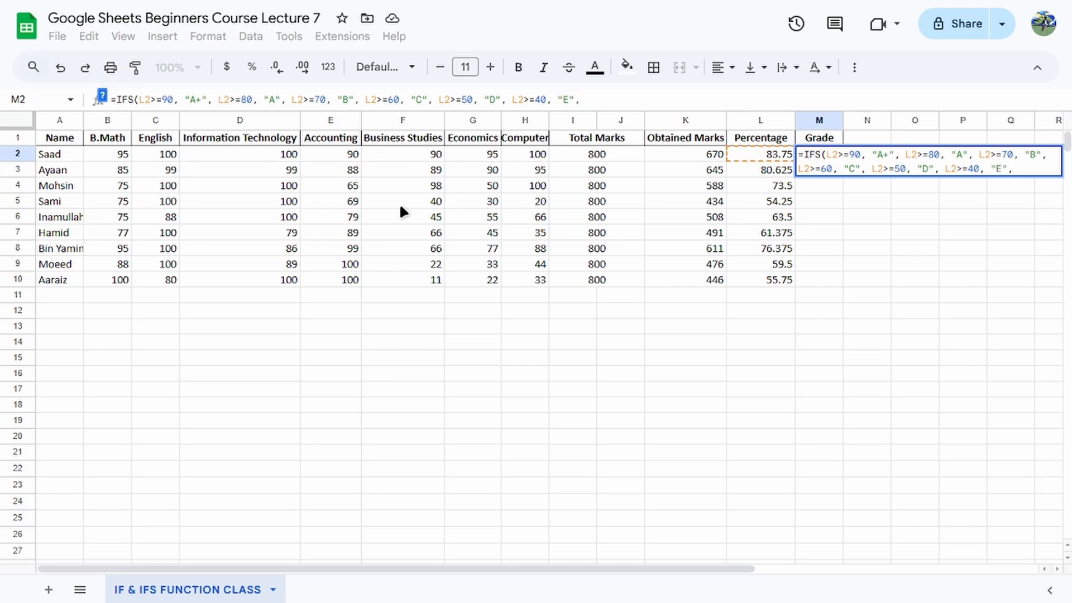
text(L2)
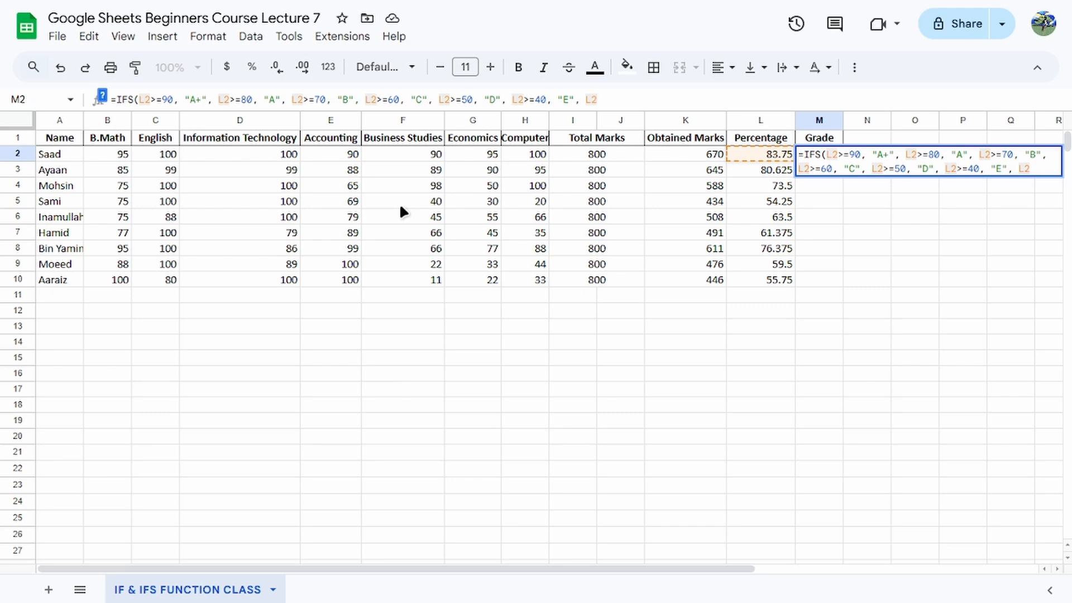
text(=)
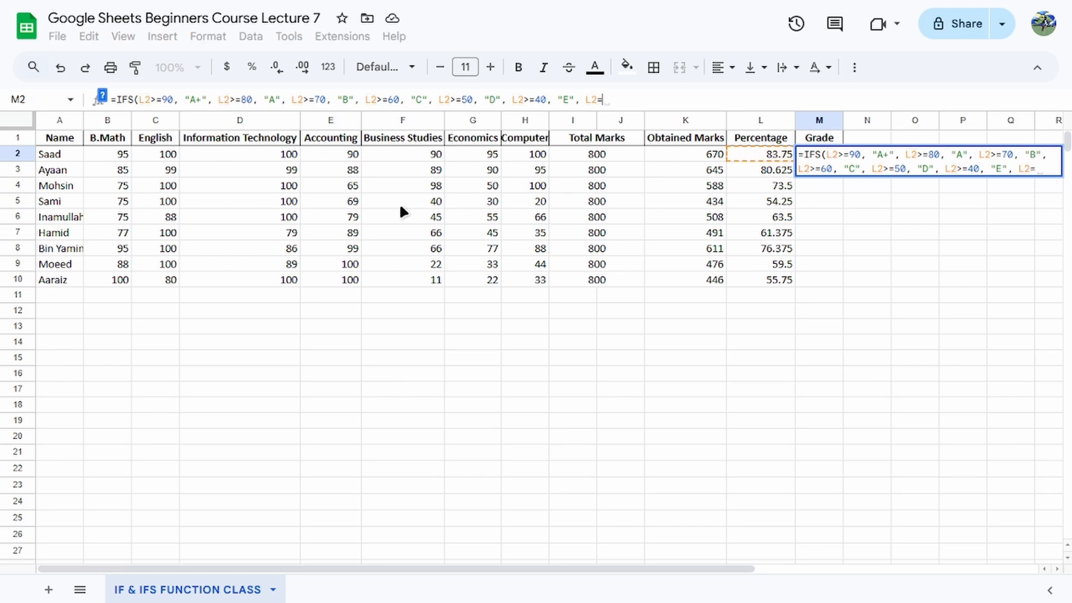
text(30, )
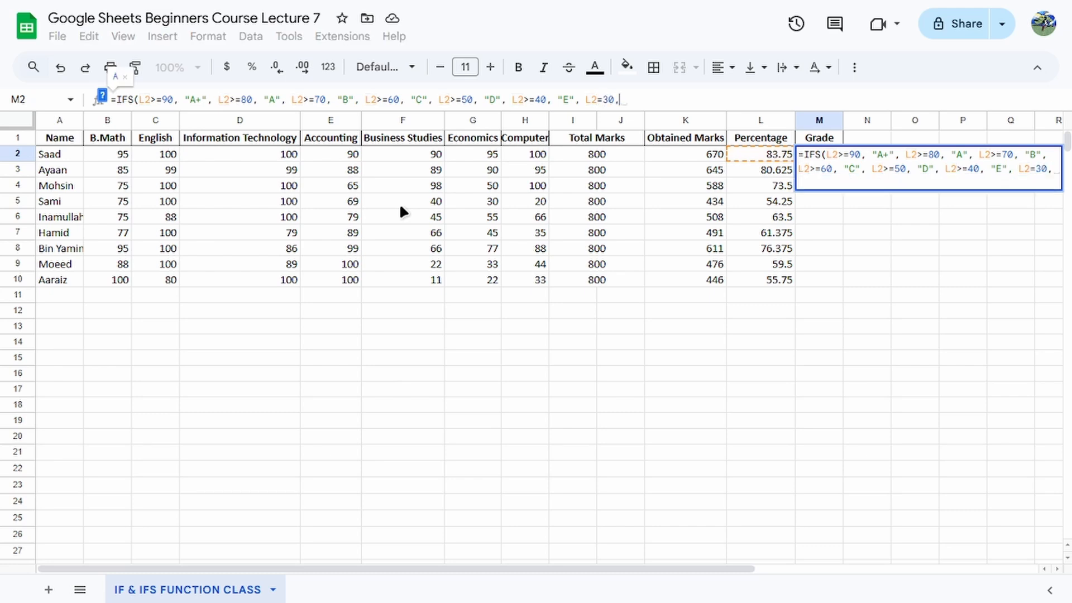
text(L2)
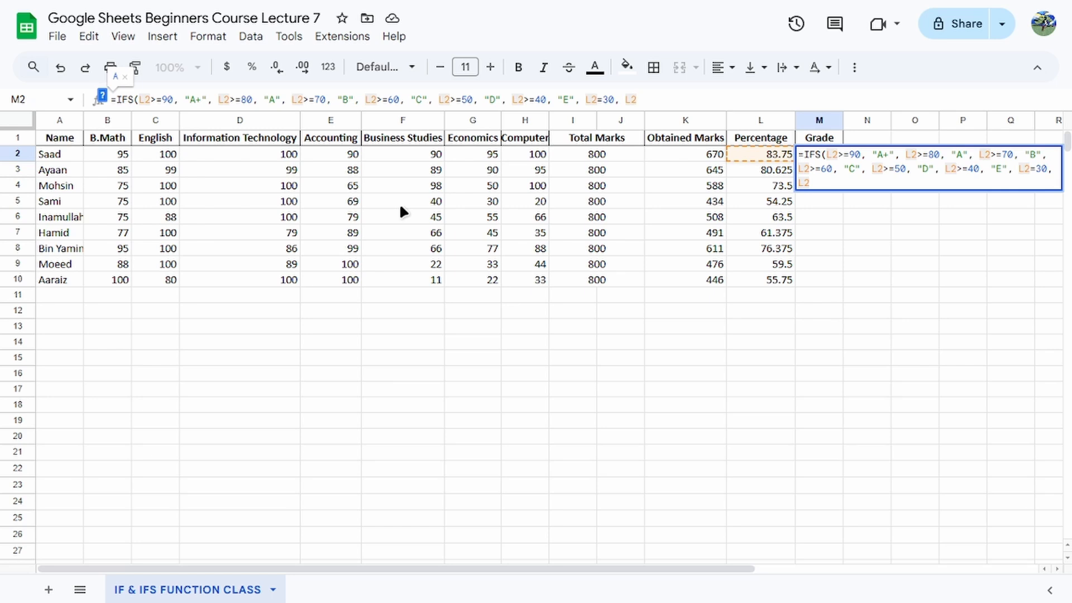
text(=20,)
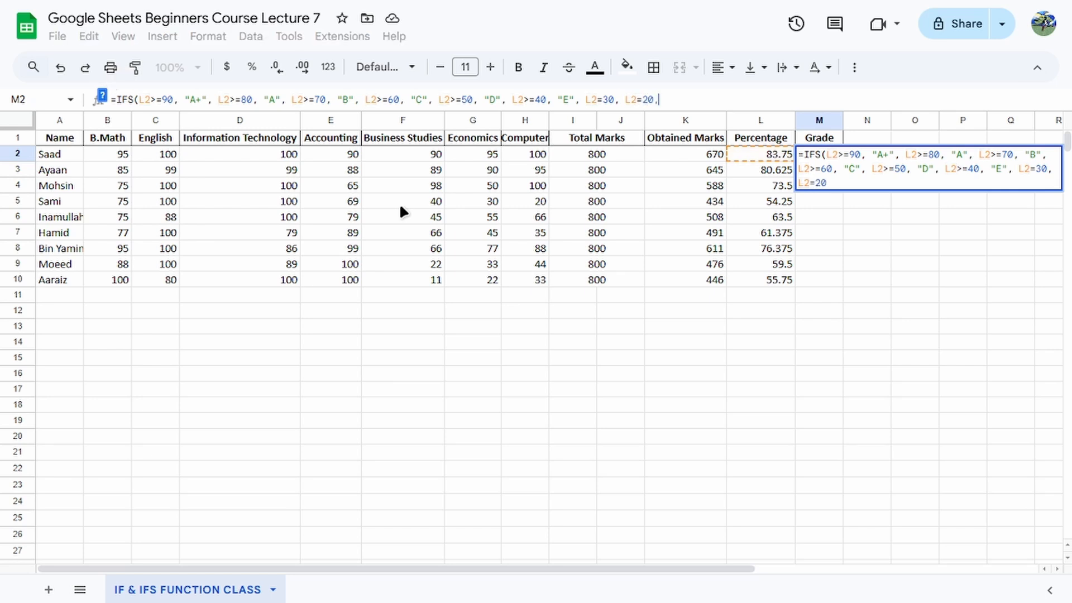
text( L2)
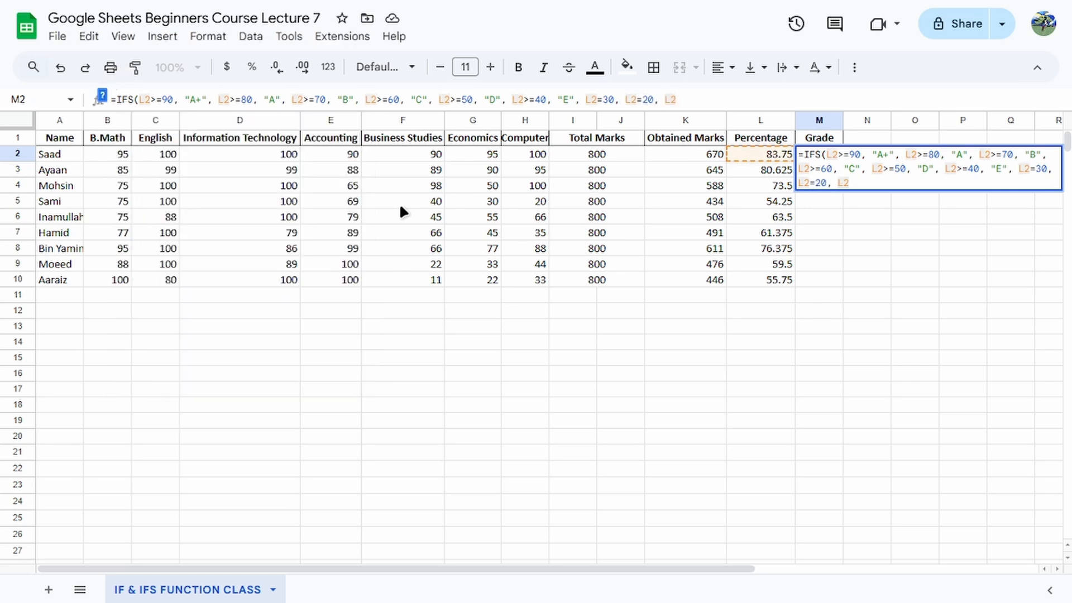
text(=10)
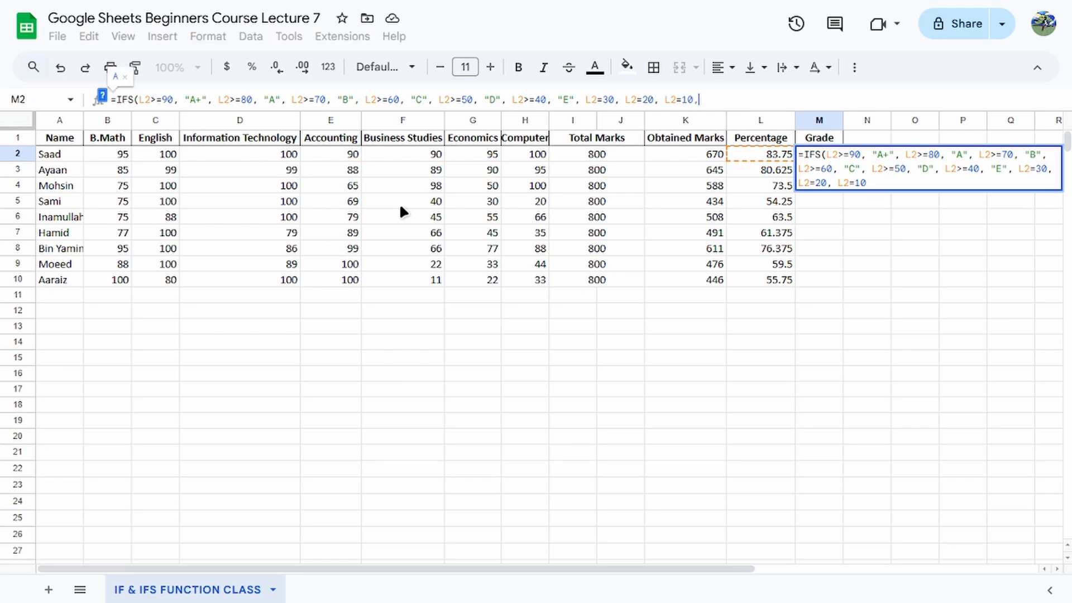
text(, "F")
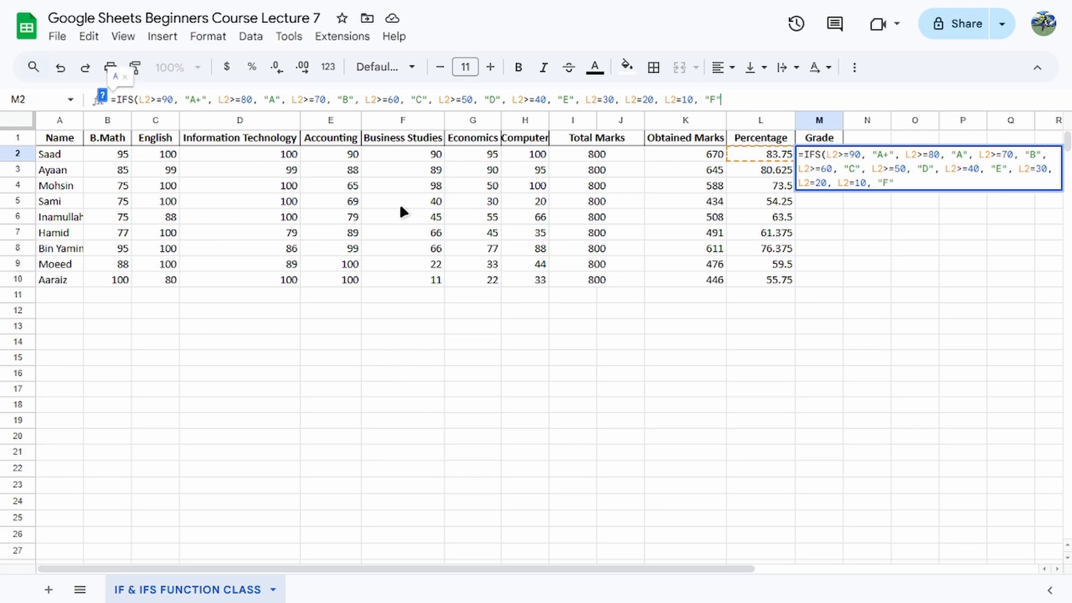
text())
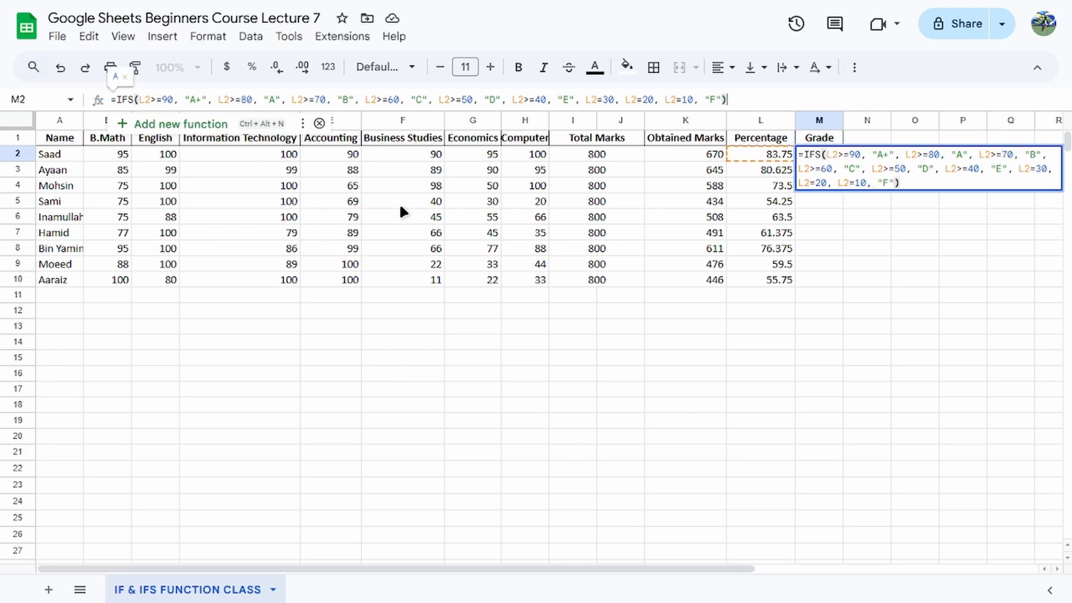
Close and commit the IFS formula in M2 and accept the suggested autofill for M3:M10.
key(Return)
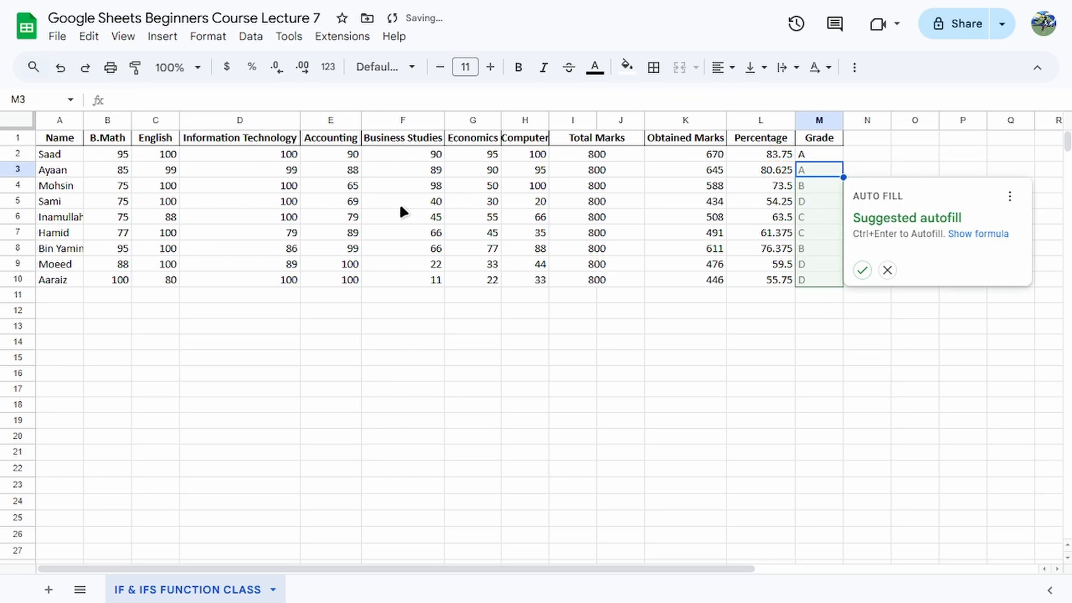
click(862, 271)
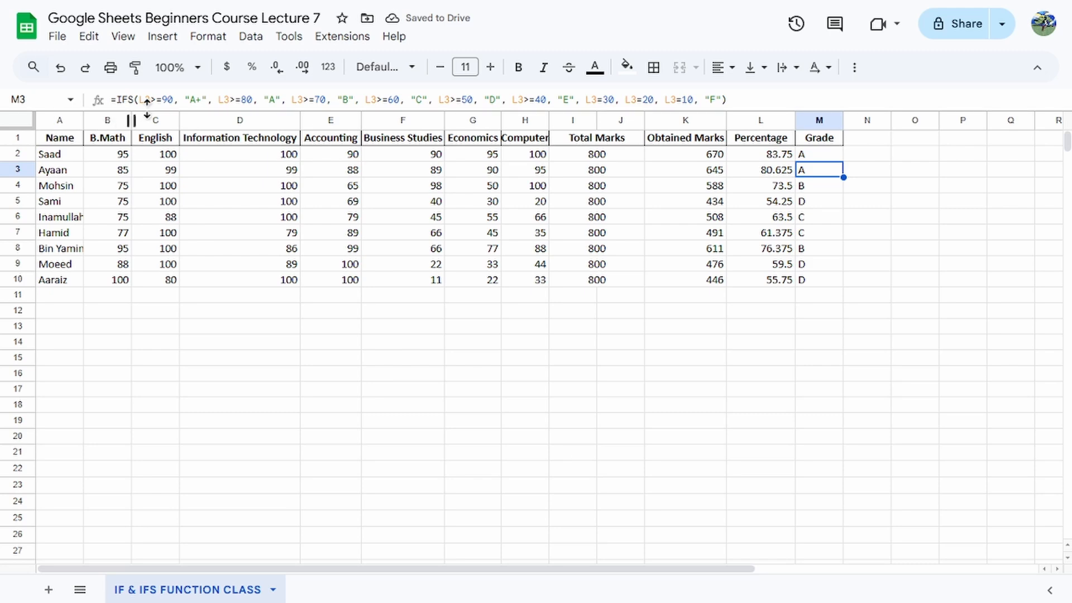
Examine the autofilled IFS formula in M3, then leave the cell without editing it.
click(730, 100)
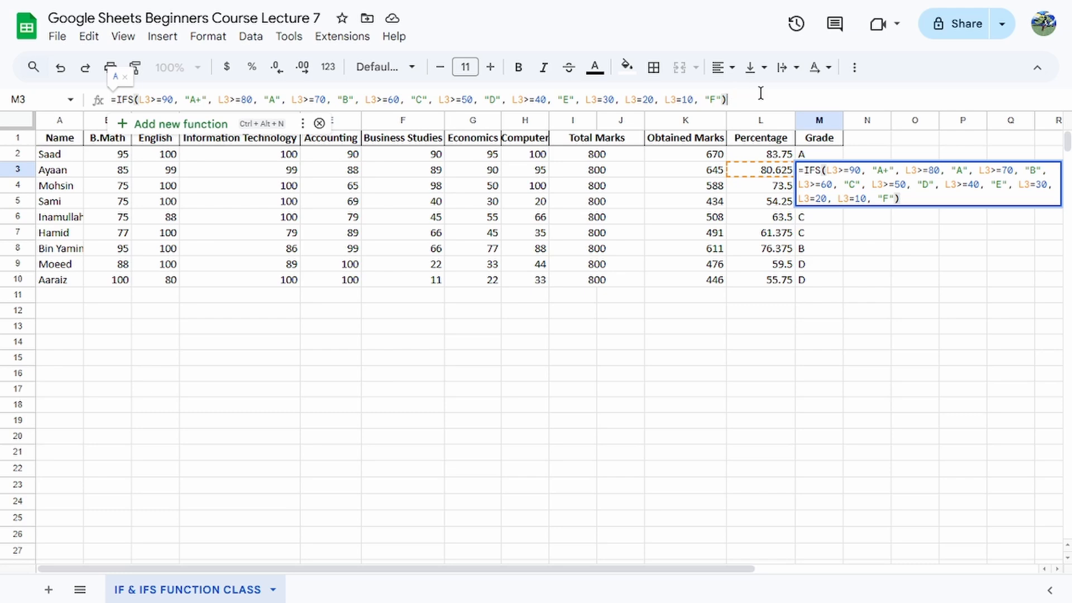
click(814, 258)
click(721, 310)
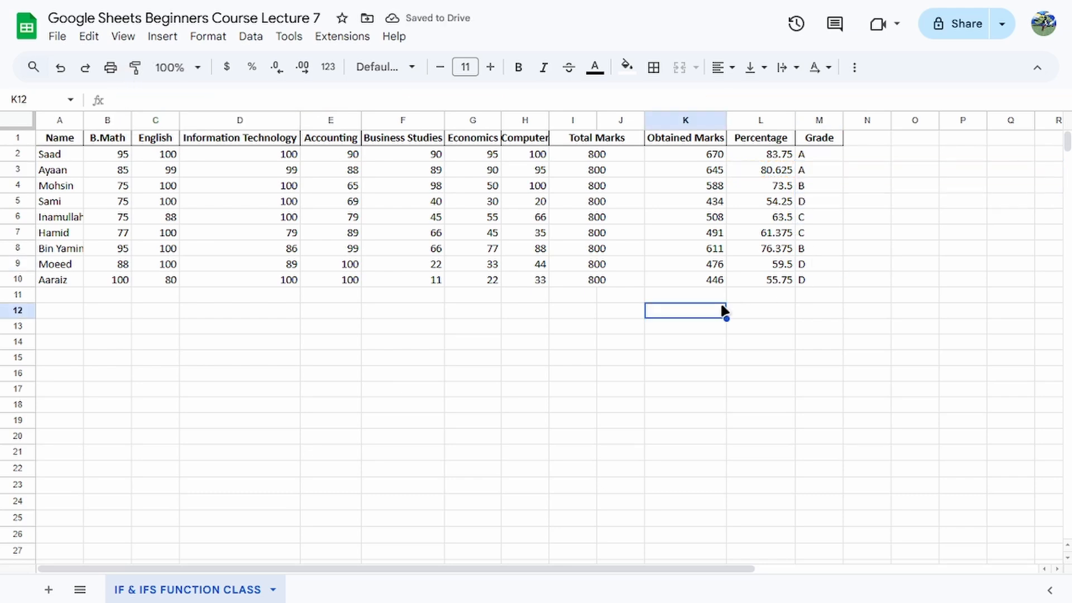